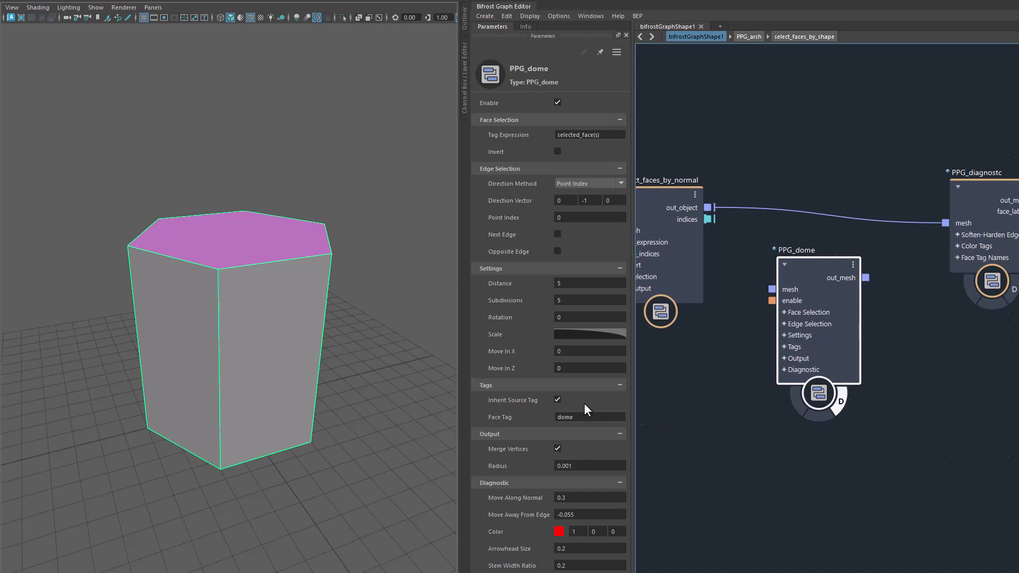
# Insert the PPG_dome node into the connection between select_faces_by_normal and PPG_diagnostc, using its mesh input and out_mesh output.
pyautogui.moveTo(401, 352)
pyautogui.keyDown('alt'); pyautogui.mouseDown()
pyautogui.moveTo(394, 377)
pyautogui.moveTo(399, 346)
pyautogui.moveTo(398, 358)
pyautogui.mouseUp(); pyautogui.keyUp('alt')
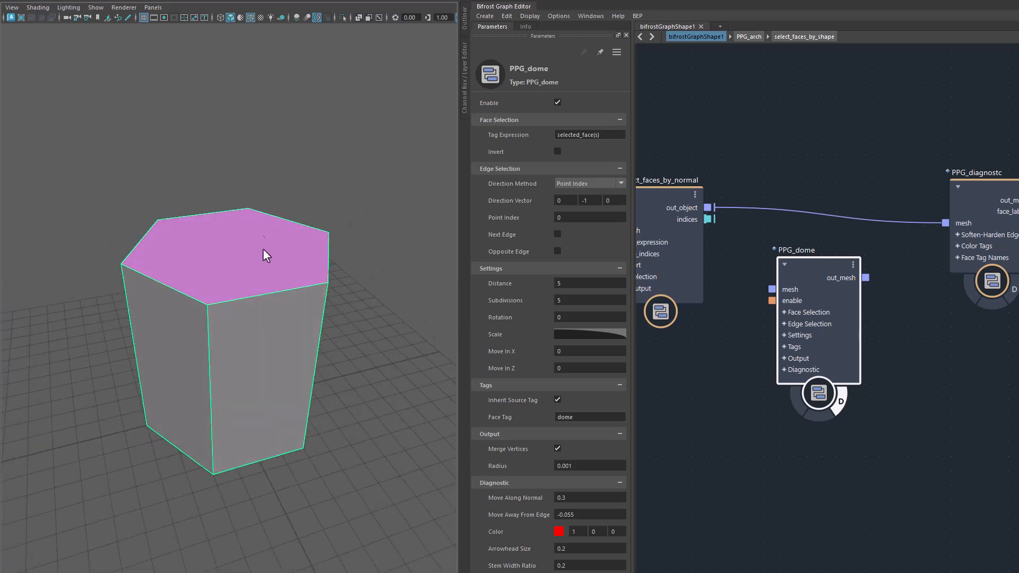
pyautogui.keyDown('alt'); pyautogui.moveTo(339, 371); pyautogui.dragTo(361, 392); pyautogui.keyUp('alt')
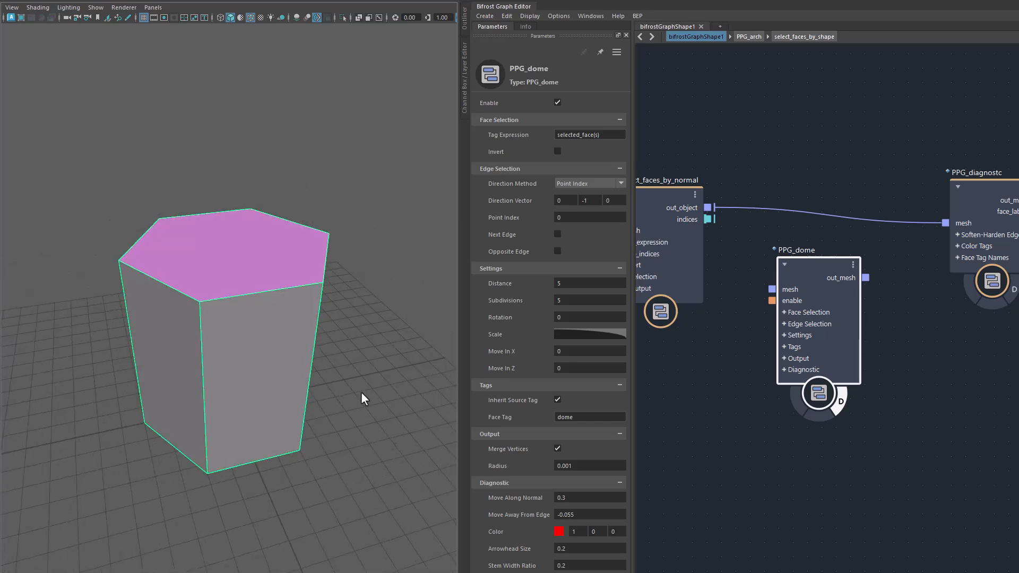
pyautogui.click(660, 197)
pyautogui.moveTo(660, 196)
pyautogui.mouseDown()
pyautogui.moveTo(700, 197)
pyautogui.moveTo(665, 197)
pyautogui.mouseUp()
pyautogui.moveTo(818, 268); pyautogui.dragTo(818, 206)
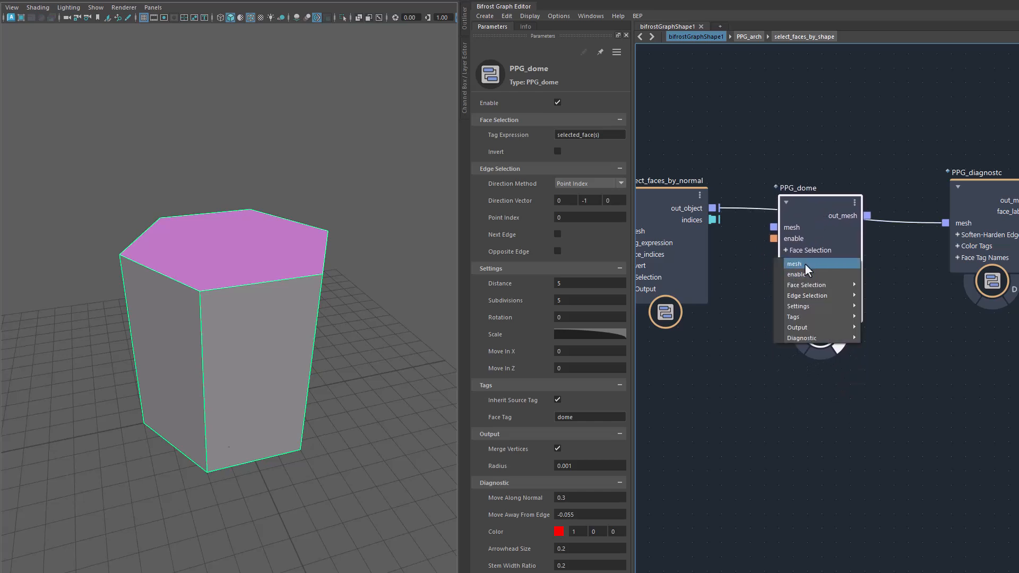
pyautogui.click(805, 264)
pyautogui.click(782, 373)
pyautogui.click(827, 214)
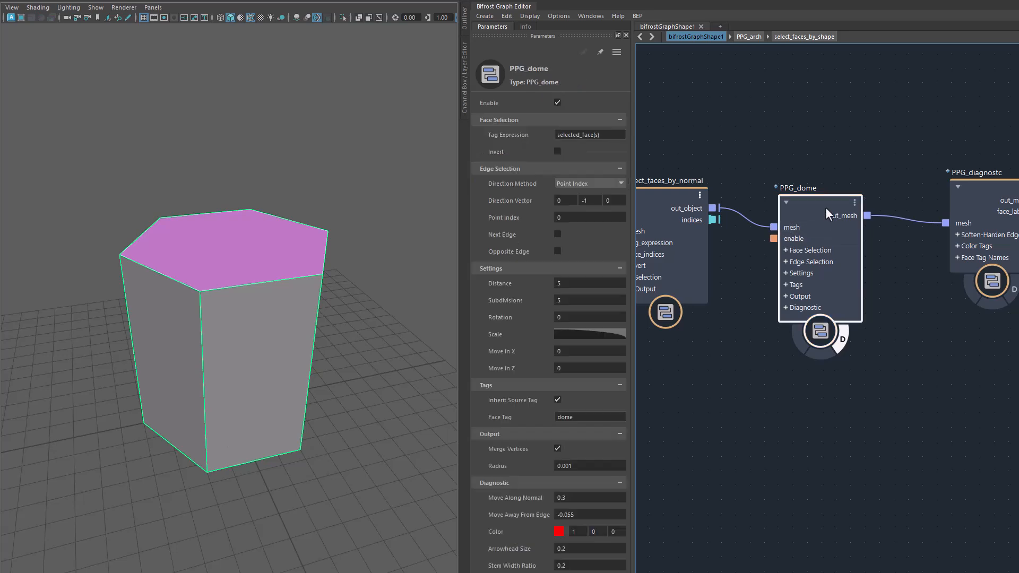
# Set the PPG_dome Tag Expression to selected_faces, matching the Set Face Tag on select_faces_by_normal, and return to the dome's parameters.
pyautogui.click(603, 137)
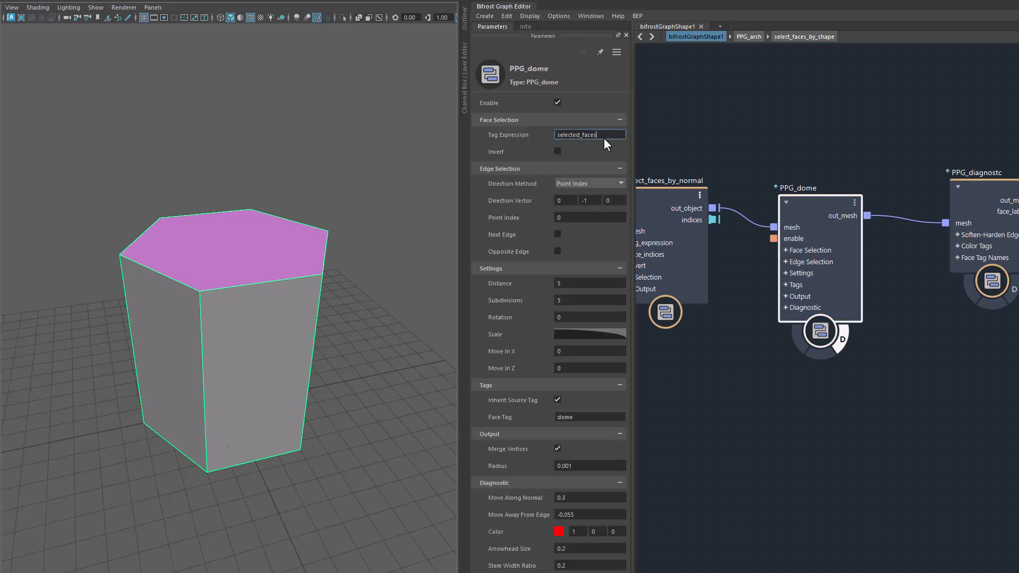
pyautogui.press('Return')
pyautogui.moveTo(654, 209)
pyautogui.mouseDown()
pyautogui.moveTo(670, 212)
pyautogui.moveTo(658, 215)
pyautogui.mouseUp()
pyautogui.click(604, 268)
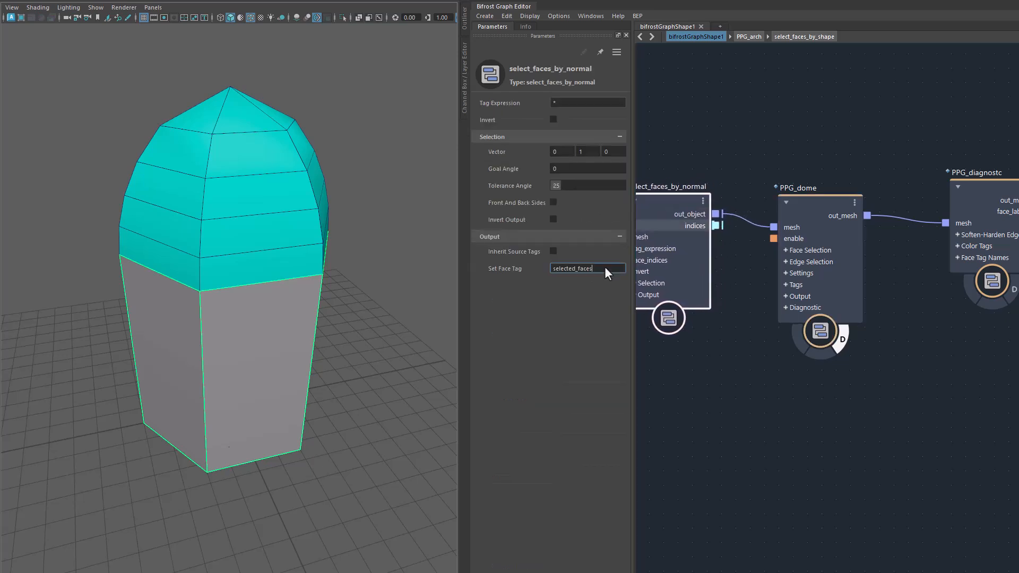
pyautogui.click(796, 210)
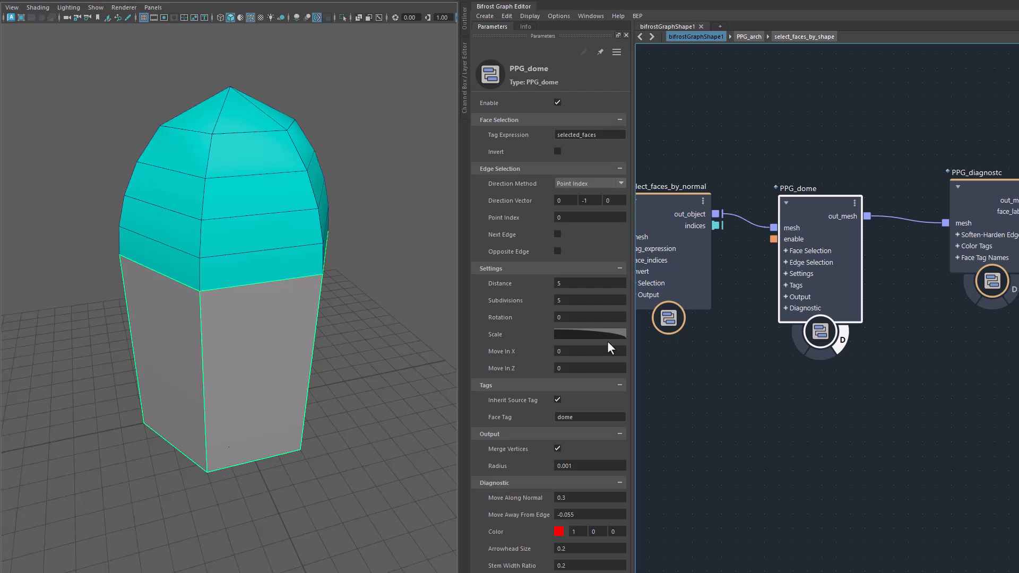
# Set the dome's Distance to about 5.8 and Subdivisions to 9, and twist it with a Rotation of about 76.
pyautogui.keyDown('alt'); pyautogui.moveTo(345, 366); pyautogui.dragTo(272, 299); pyautogui.keyUp('alt')
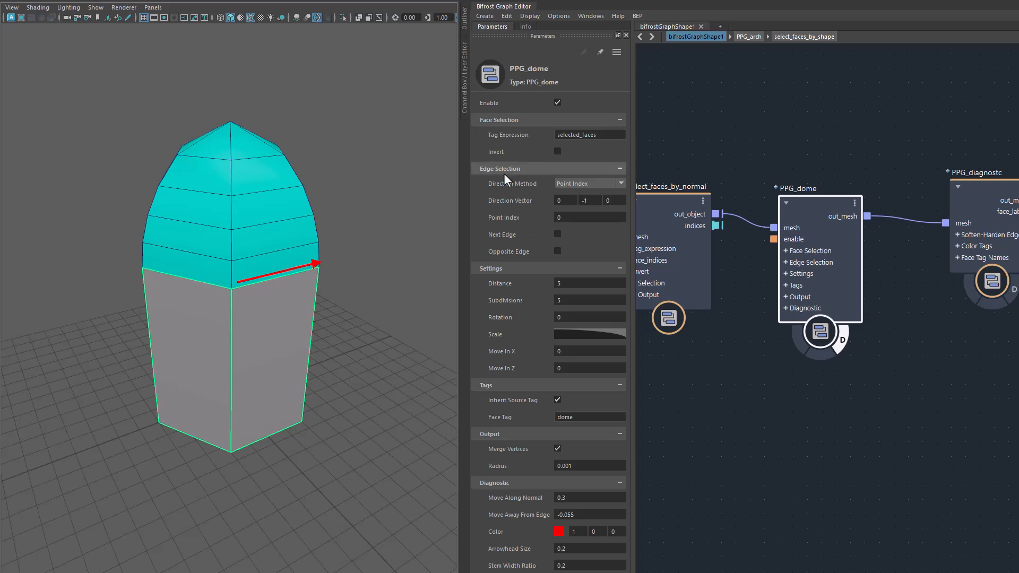
pyautogui.keyDown('alt'); pyautogui.moveTo(380, 355); pyautogui.dragTo(434, 360); pyautogui.keyUp('alt')
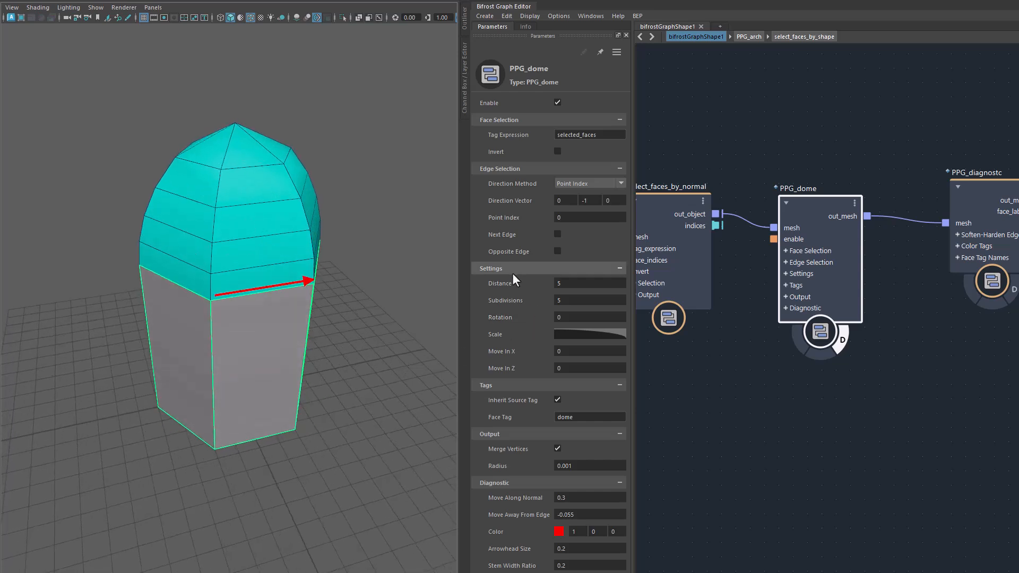
pyautogui.moveTo(505, 283); pyautogui.dragTo(511, 316)
pyautogui.moveTo(789, 320); pyautogui.dragTo(717, 337)
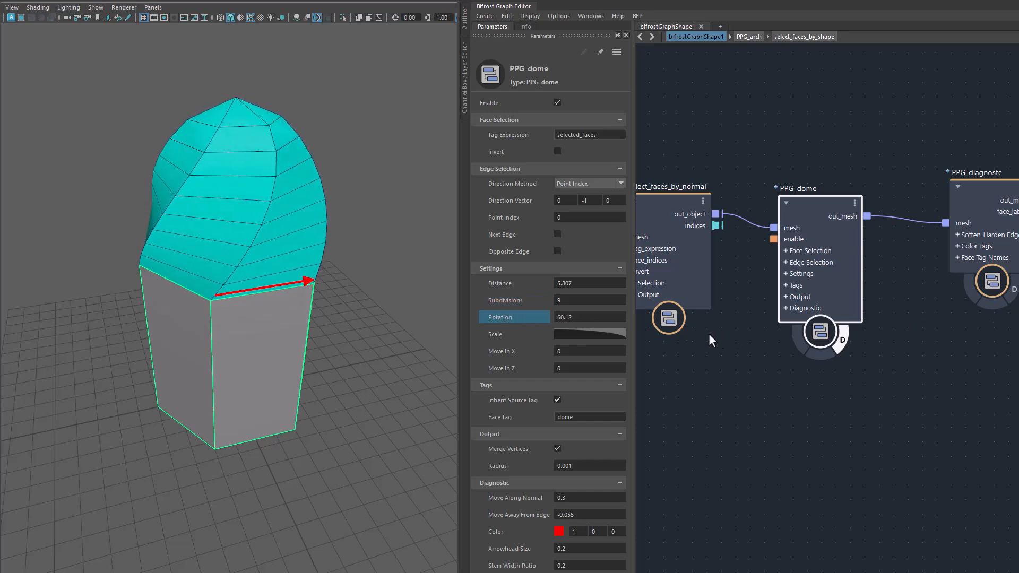
pyautogui.moveTo(489, 323); pyautogui.dragTo(536, 314)
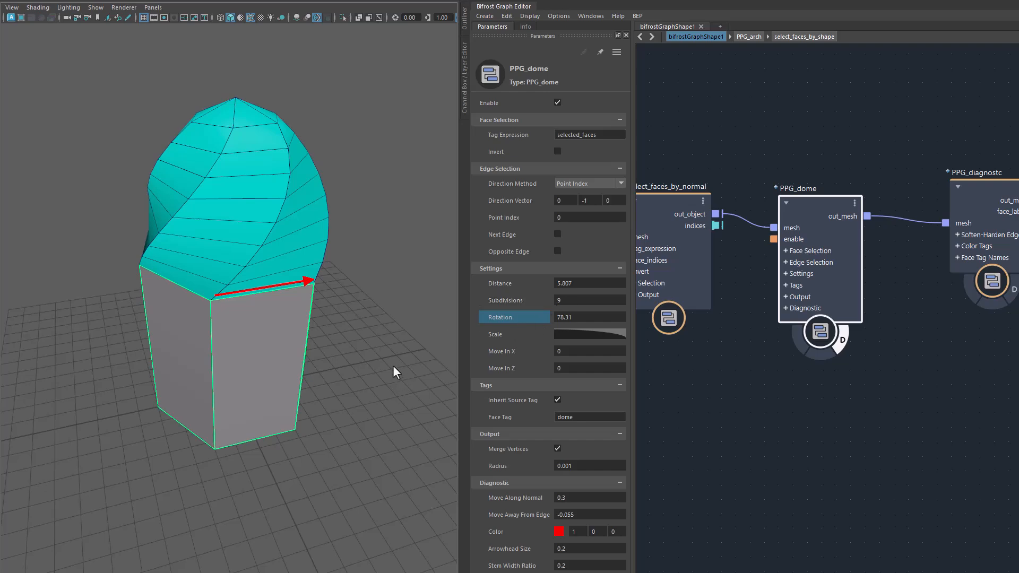
# Reset the dome's Rotation to 0.
pyautogui.keyDown('alt'); pyautogui.moveTo(389, 375); pyautogui.dragTo(360, 365); pyautogui.keyUp('alt')
pyautogui.click(585, 319)
pyautogui.press('Return')
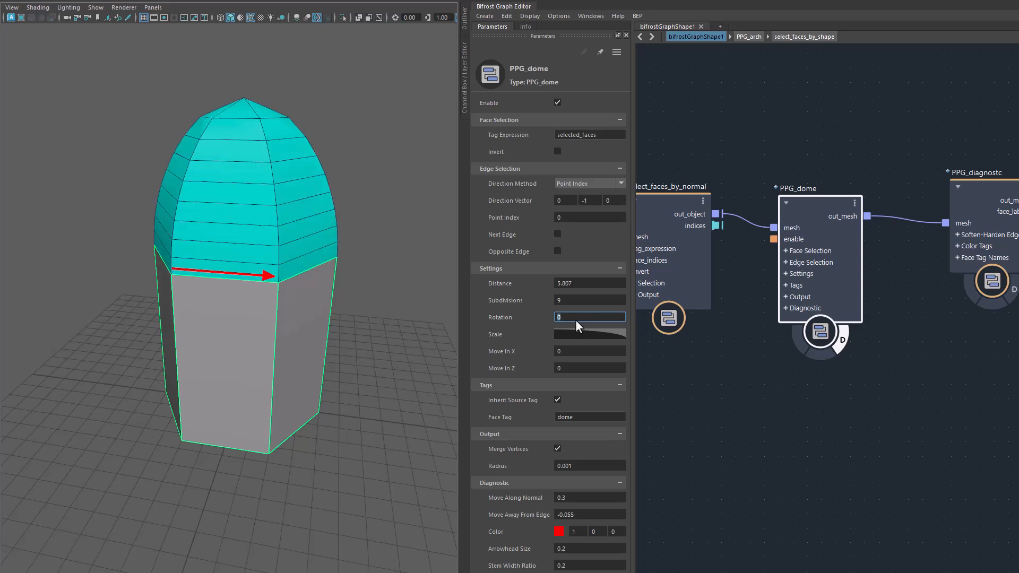
# Open the dome's Scale curve in a separate editor window and bend the first point's tangent handle down to about 0.25, 0.62.
pyautogui.click(576, 332)
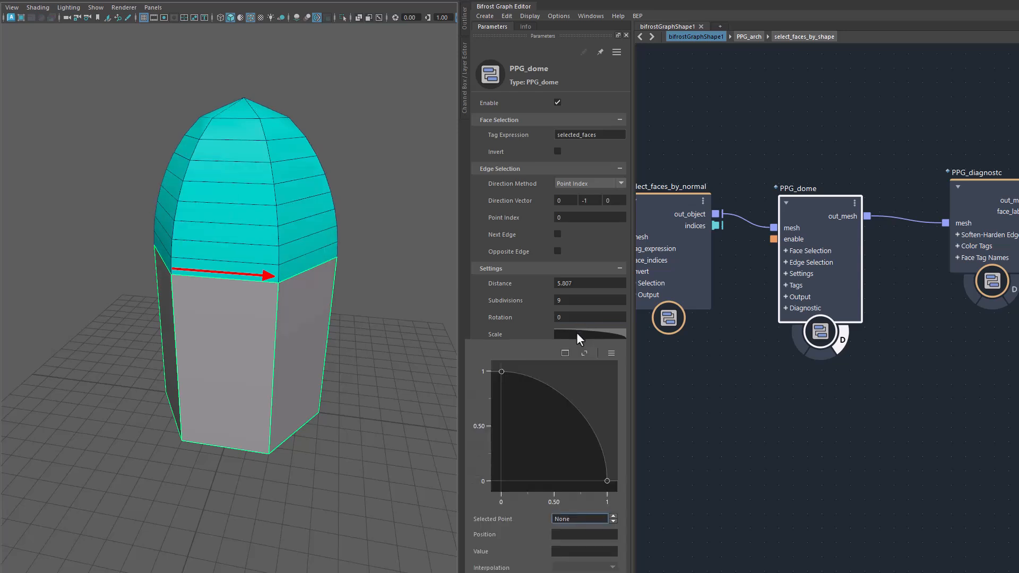
pyautogui.click(562, 354)
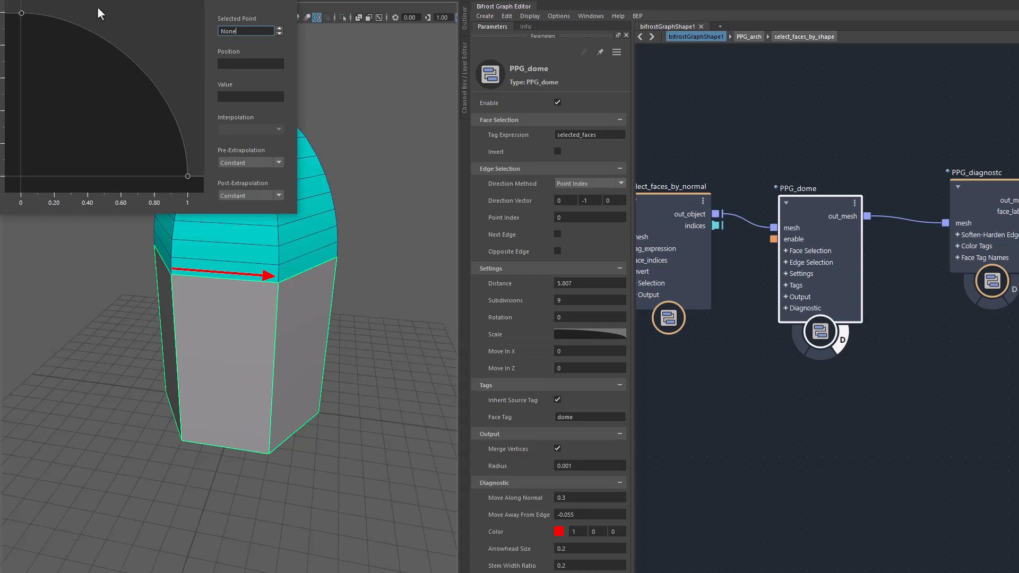
pyautogui.moveTo(69, 0); pyautogui.dragTo(570, 190)
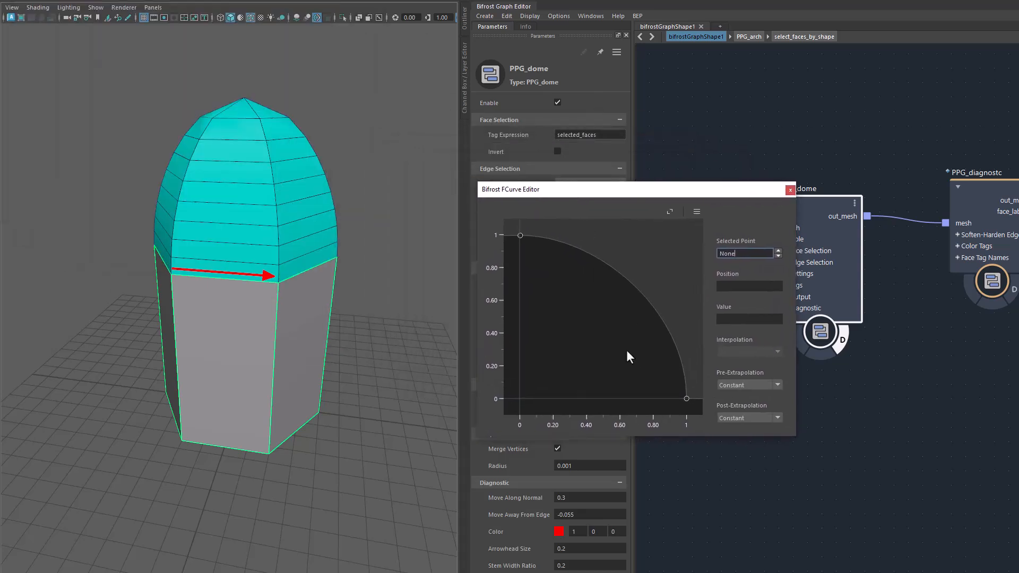
pyautogui.click(520, 235)
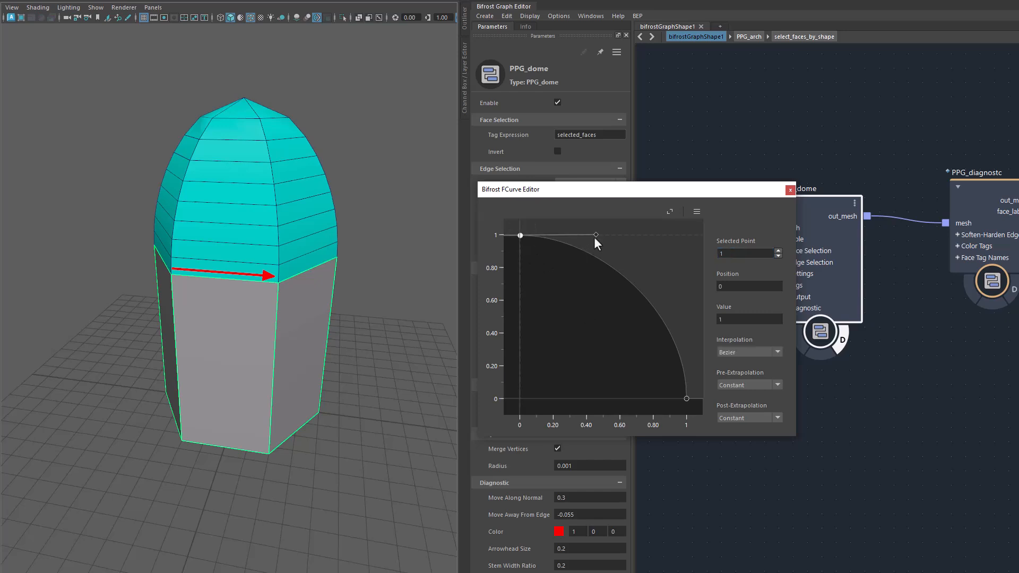
pyautogui.moveTo(597, 234); pyautogui.dragTo(560, 297)
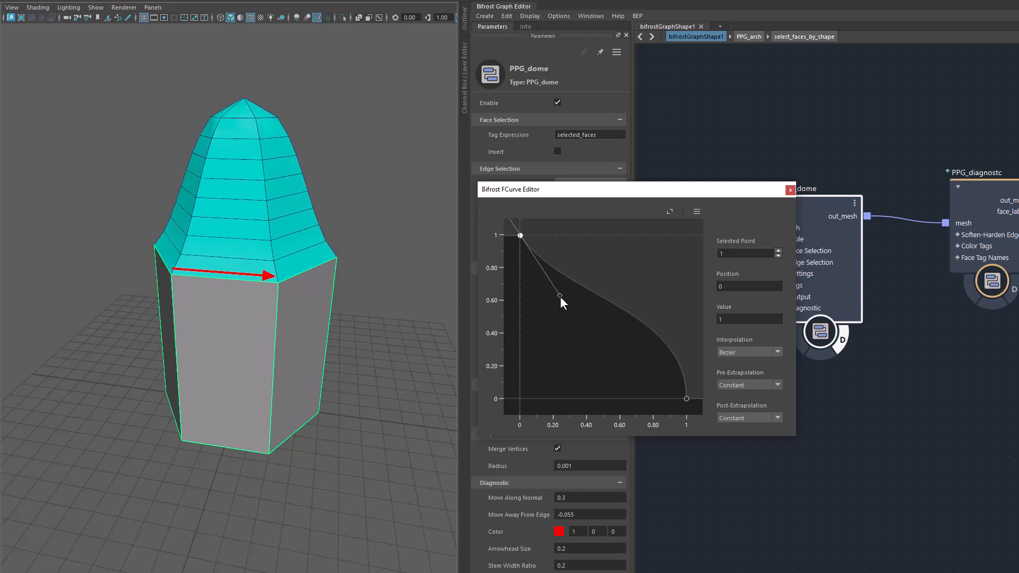
# Select the Scale curve's end point and raise its Value to 0.34 to flatten the dome's top.
pyautogui.click(687, 399)
pyautogui.keyDown('alt'); pyautogui.moveTo(387, 369); pyautogui.dragTo(408, 414); pyautogui.keyUp('alt')
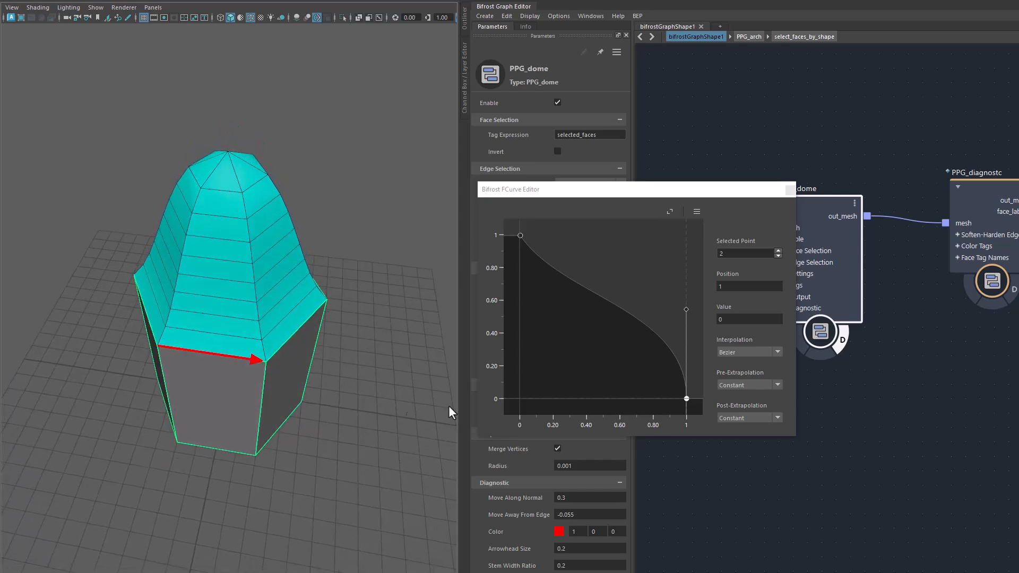
pyautogui.moveTo(737, 318); pyautogui.dragTo(753, 317)
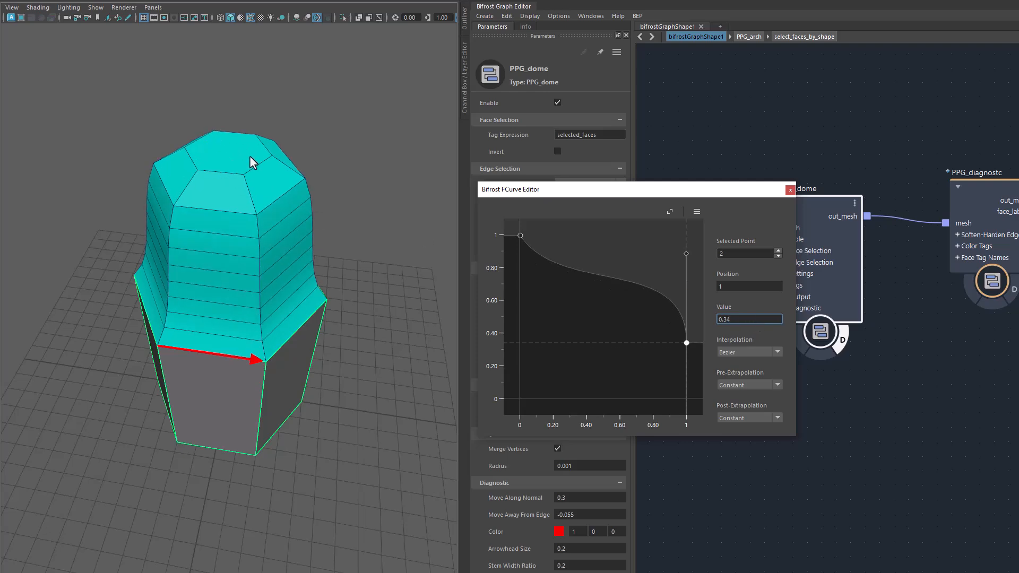
pyautogui.moveTo(325, 352)
pyautogui.keyDown('alt'); pyautogui.mouseDown()
pyautogui.moveTo(342, 369)
pyautogui.moveTo(387, 332)
pyautogui.moveTo(331, 354)
pyautogui.moveTo(318, 335)
pyautogui.mouseUp(); pyautogui.keyUp('alt')
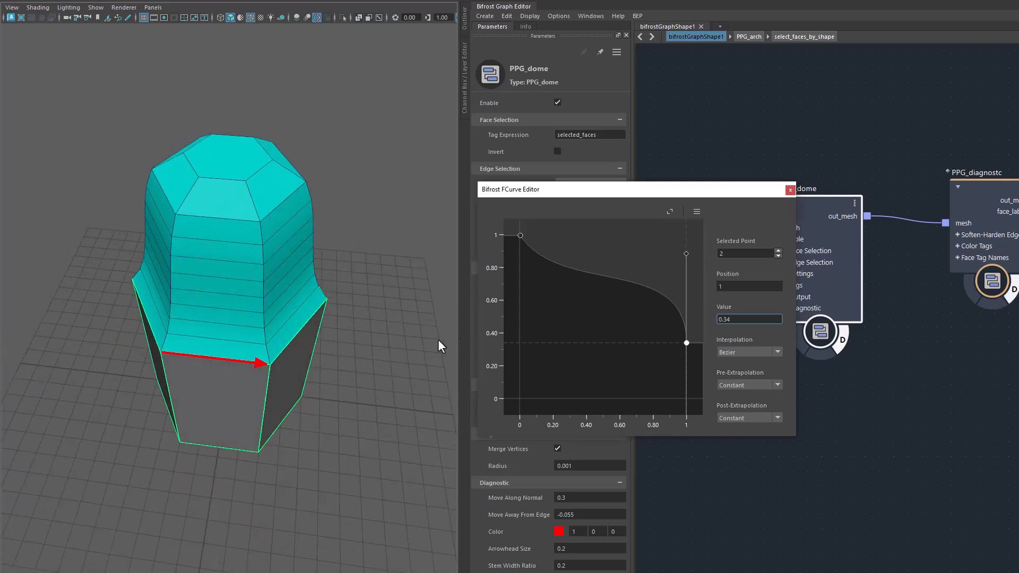
pyautogui.keyDown('alt'); pyautogui.moveTo(451, 342); pyautogui.dragTo(333, 422); pyautogui.keyUp('alt')
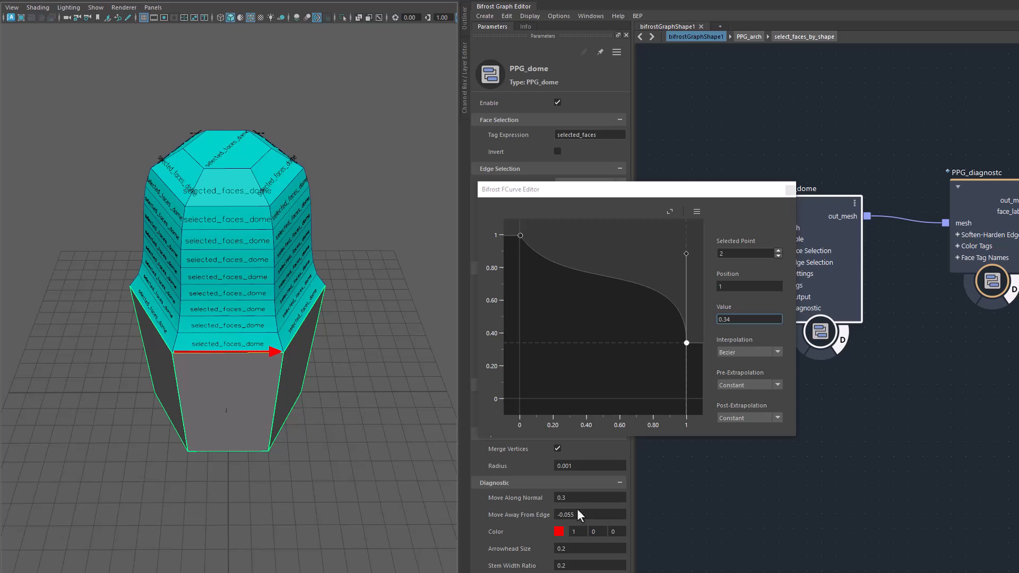
# Move the curve editor aside and turn off Inherit Source Tag so the dome faces carry only the dome tag.
pyautogui.moveTo(614, 194); pyautogui.dragTo(737, 137)
pyautogui.click(556, 400)
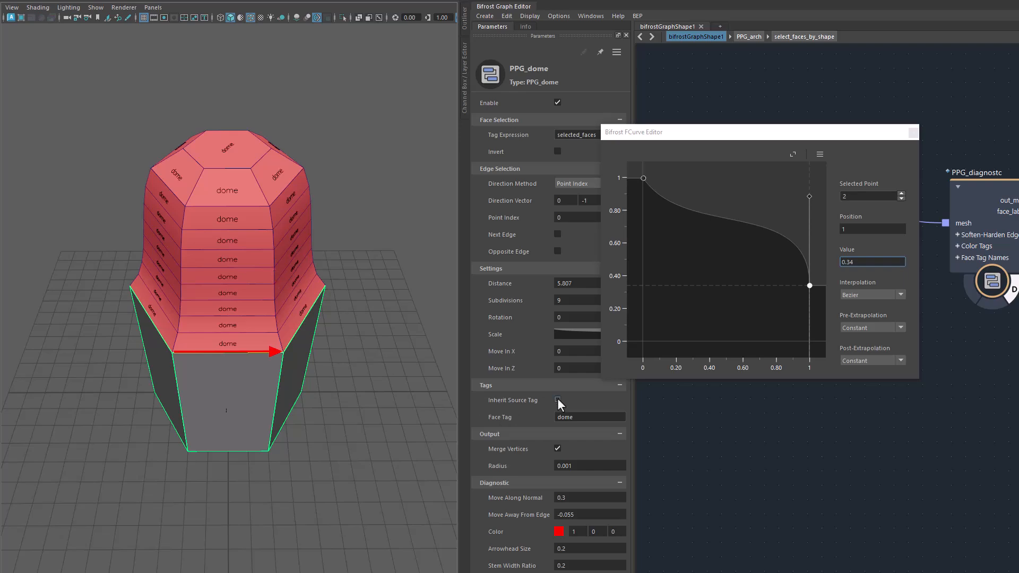
pyautogui.keyDown('alt'); pyautogui.moveTo(384, 452); pyautogui.dragTo(335, 419); pyautogui.keyUp('alt')
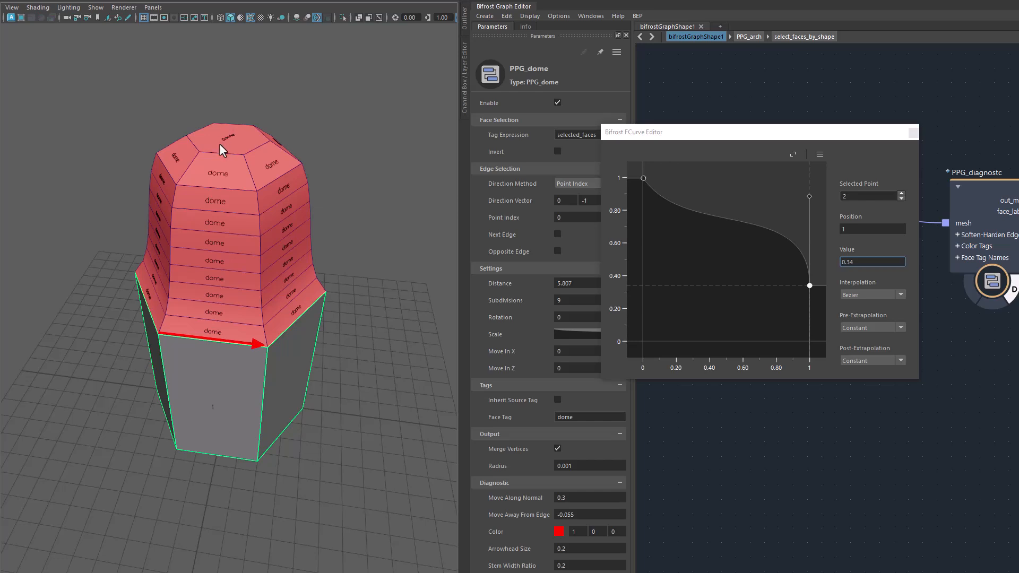
# Set the Value of the Scale curve's end point to 0 to close the dome's tip.
pyautogui.click(637, 139)
pyautogui.moveTo(637, 139); pyautogui.dragTo(587, 137)
pyautogui.moveTo(754, 248)
pyautogui.keyDown('ctrl'); pyautogui.mouseDown()
pyautogui.moveTo(705, 248)
pyautogui.moveTo(744, 247)
pyautogui.mouseUp(); pyautogui.keyUp('ctrl')
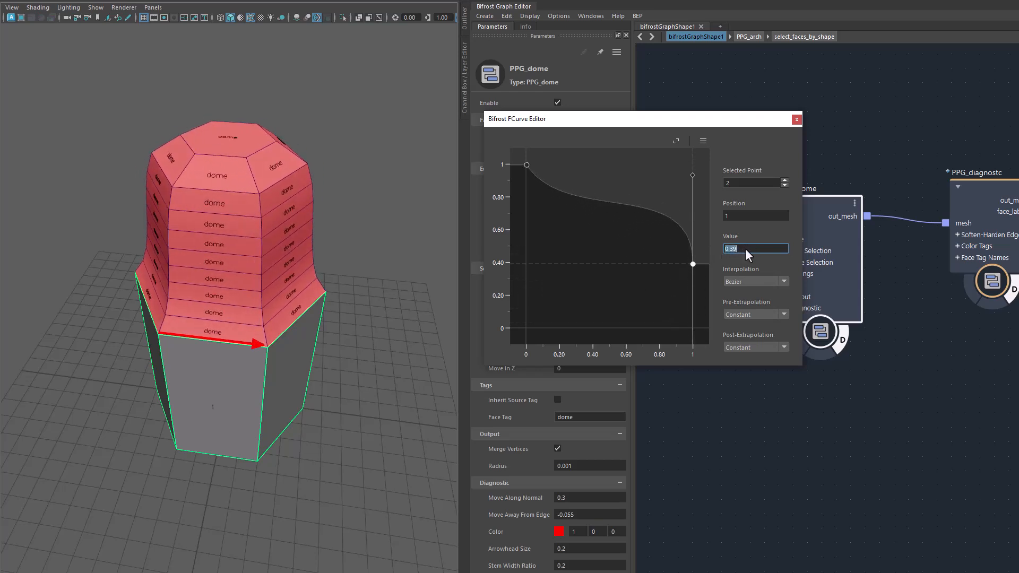
pyautogui.write('0')
pyautogui.press('Return')
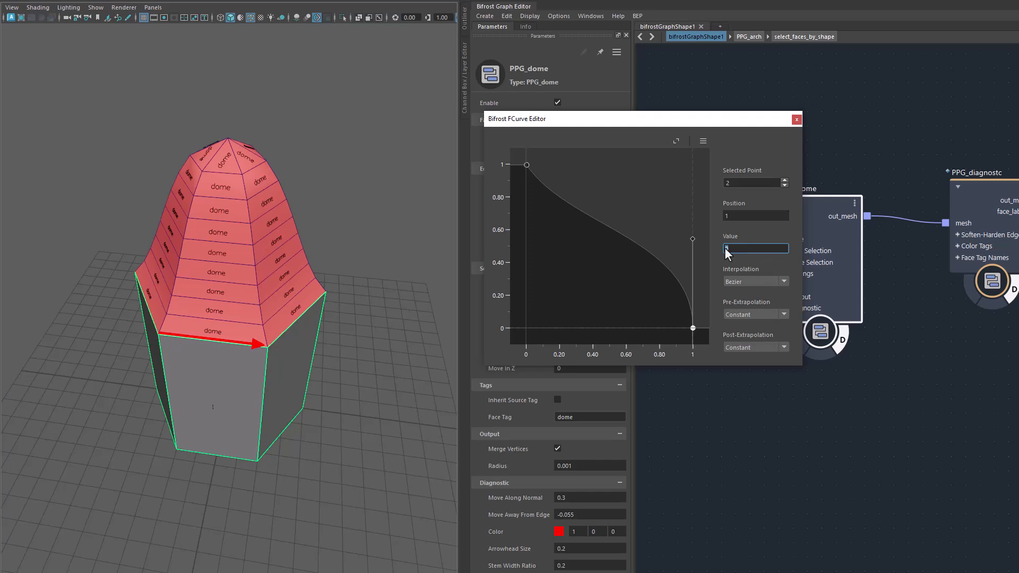
# Raise the Scale curve end point's tangent handle to about 0.84 to round the dome, and close the curve editor.
pyautogui.moveTo(691, 238); pyautogui.dragTo(696, 192)
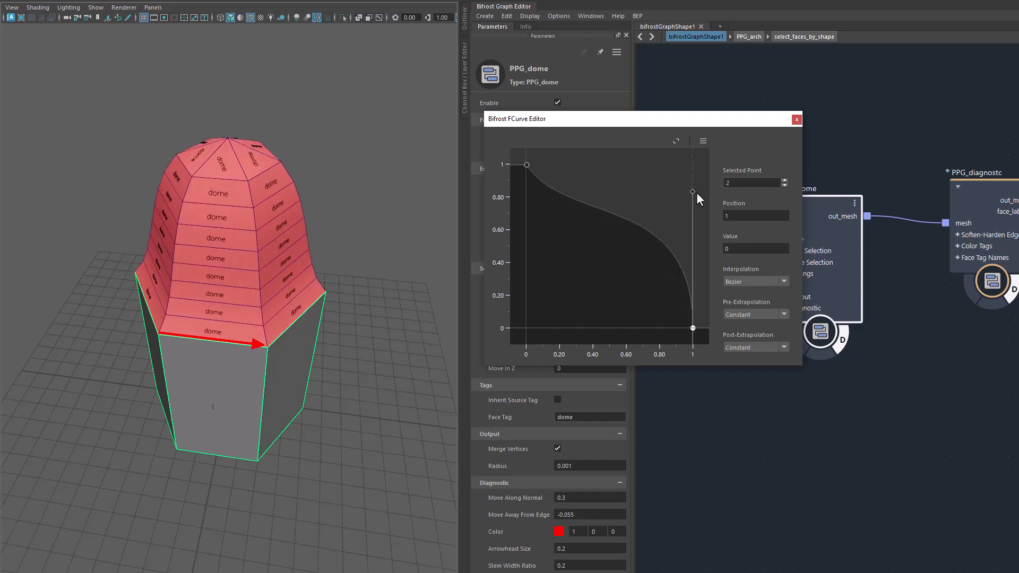
pyautogui.click(254, 408)
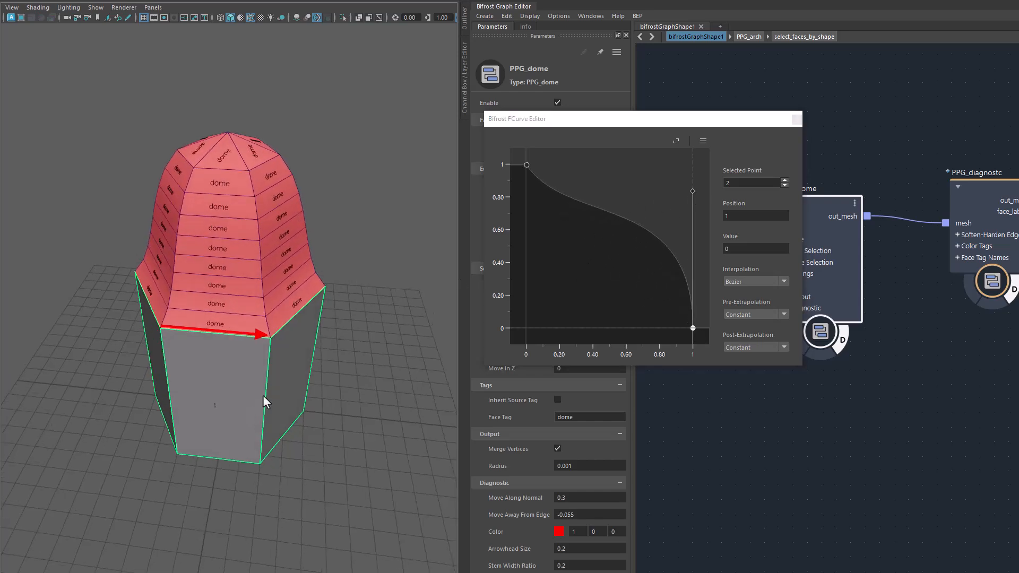
pyautogui.click(796, 119)
# Turn Inherit Source Tag back on for the dome and hide the face tag labels shown by the PPG_diagnostc node.
pyautogui.keyDown('alt'); pyautogui.moveTo(304, 416); pyautogui.dragTo(350, 409); pyautogui.keyUp('alt')
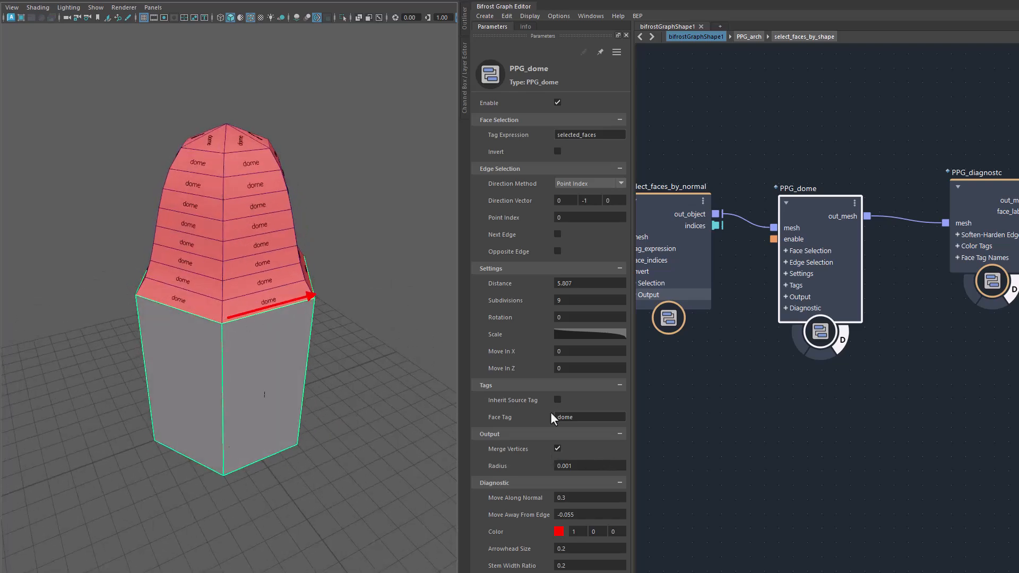
pyautogui.click(557, 399)
pyautogui.click(1012, 293)
pyautogui.click(1013, 293)
pyautogui.keyDown('alt'); pyautogui.moveTo(252, 358); pyautogui.dragTo(267, 363); pyautogui.keyUp('alt')
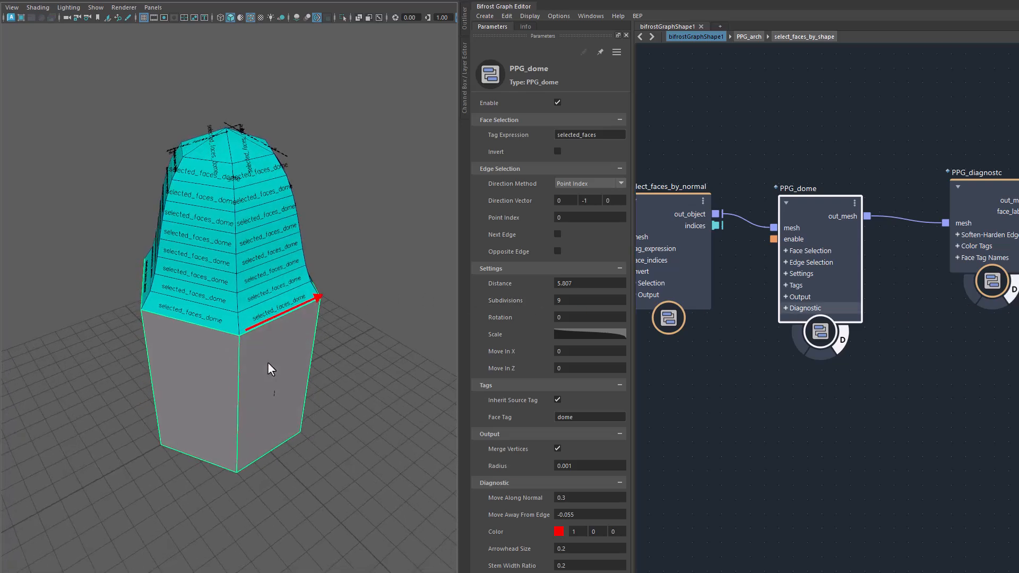
pyautogui.click(1011, 298)
# Shift the dome's tip along the reference edge with a Move In X of 0.529.
pyautogui.keyDown('alt'); pyautogui.moveTo(321, 443); pyautogui.dragTo(318, 388); pyautogui.keyUp('alt')
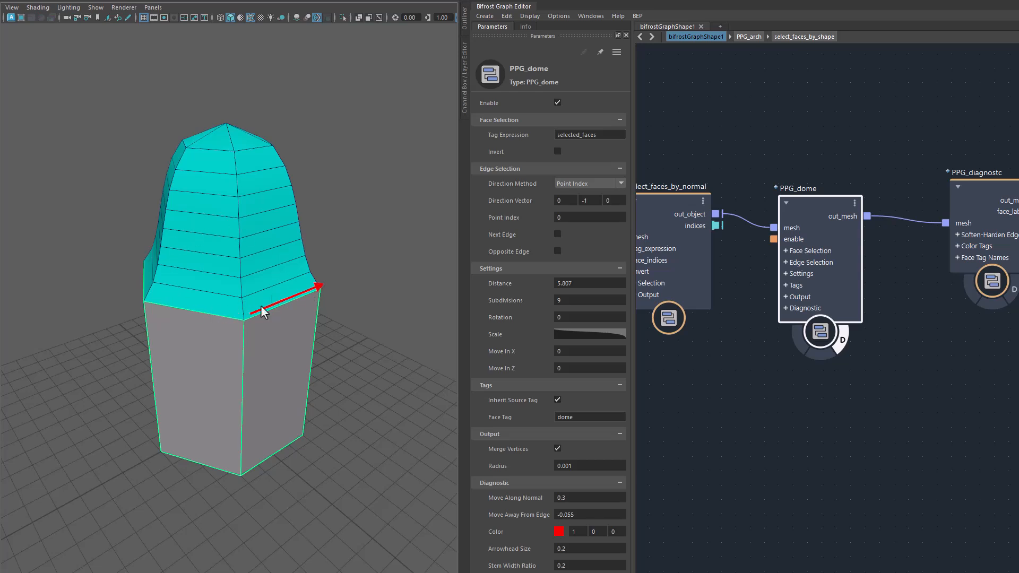
pyautogui.keyDown('alt'); pyautogui.moveTo(301, 320); pyautogui.dragTo(332, 410); pyautogui.keyUp('alt')
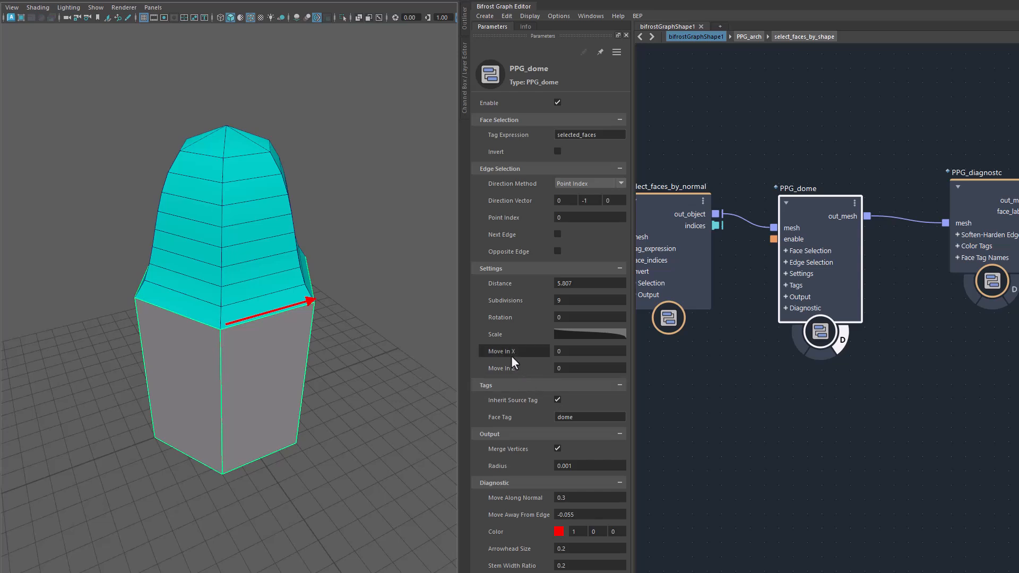
pyautogui.moveTo(506, 355); pyautogui.dragTo(789, 355)
pyautogui.keyDown('alt'); pyautogui.moveTo(332, 421); pyautogui.dragTo(253, 430); pyautogui.keyUp('alt')
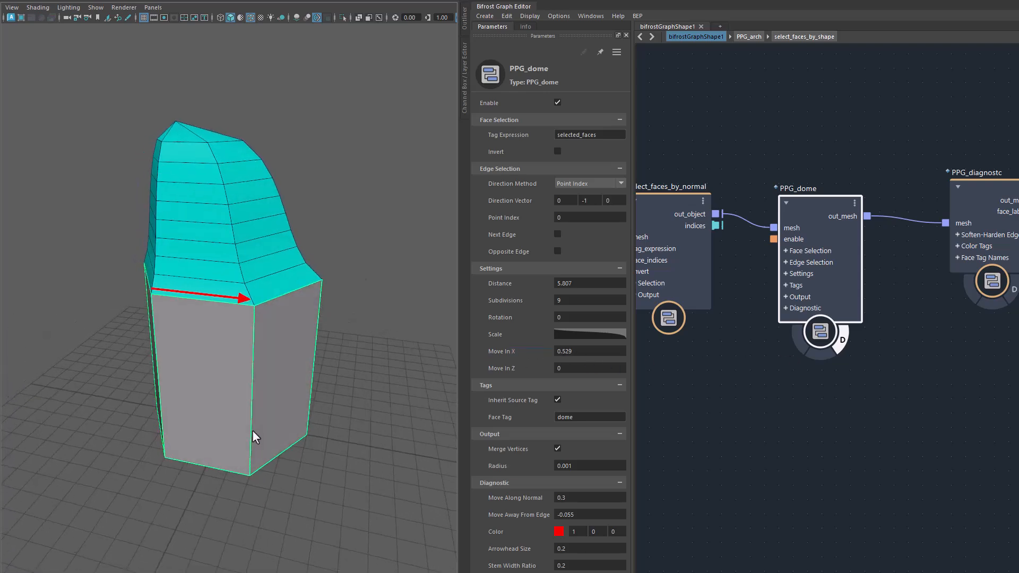
# Set the dome's Move In X to 1 and inspect the slanted shape from the side.
pyautogui.click(577, 352)
pyautogui.write('1')
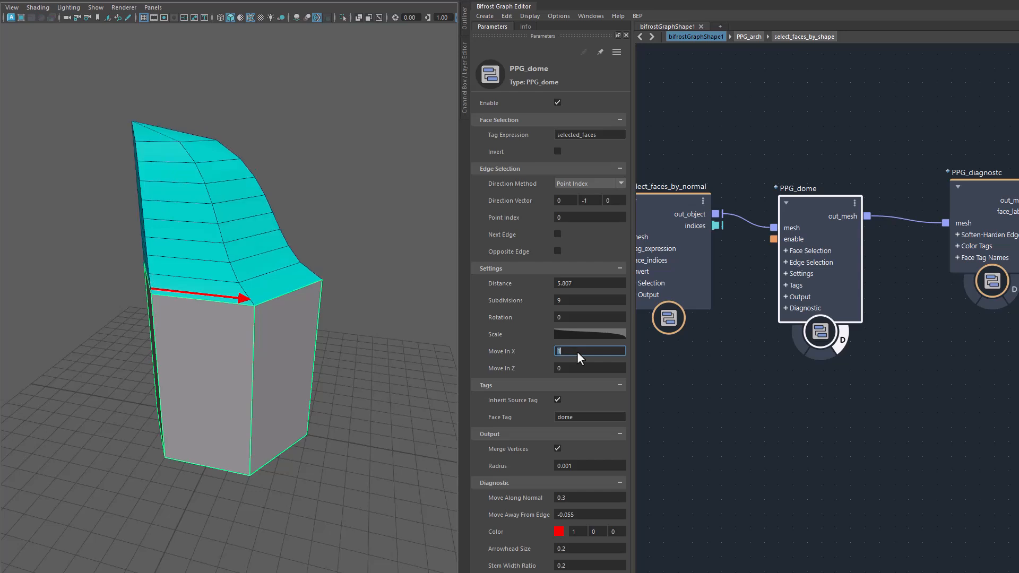
pyautogui.keyDown('alt'); pyautogui.moveTo(374, 353); pyautogui.dragTo(291, 378); pyautogui.keyUp('alt')
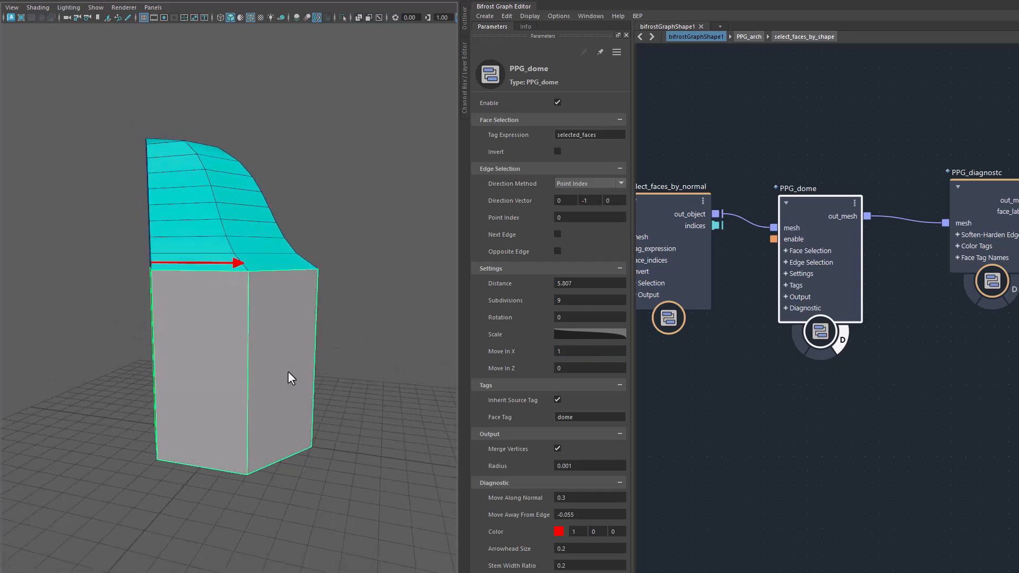
# Set the dome's Move In X to -1 to shift its tip in the opposite direction.
pyautogui.click(561, 352)
pyautogui.write('-1')
pyautogui.press('Return')
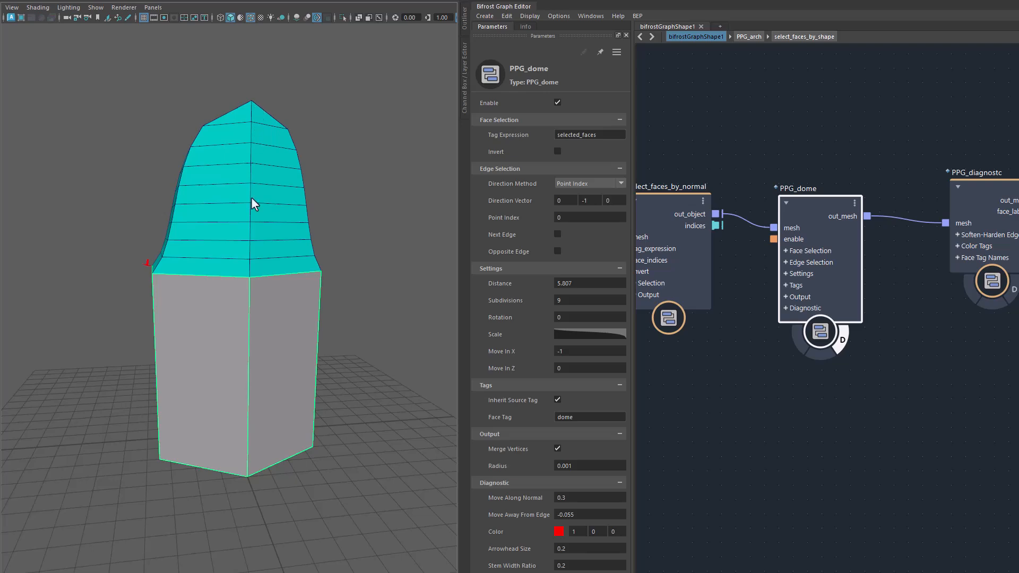
# Reset the dome's Move In X to 0.
pyautogui.keyDown('alt'); pyautogui.moveTo(266, 409); pyautogui.dragTo(382, 425); pyautogui.keyUp('alt')
pyautogui.click(588, 350)
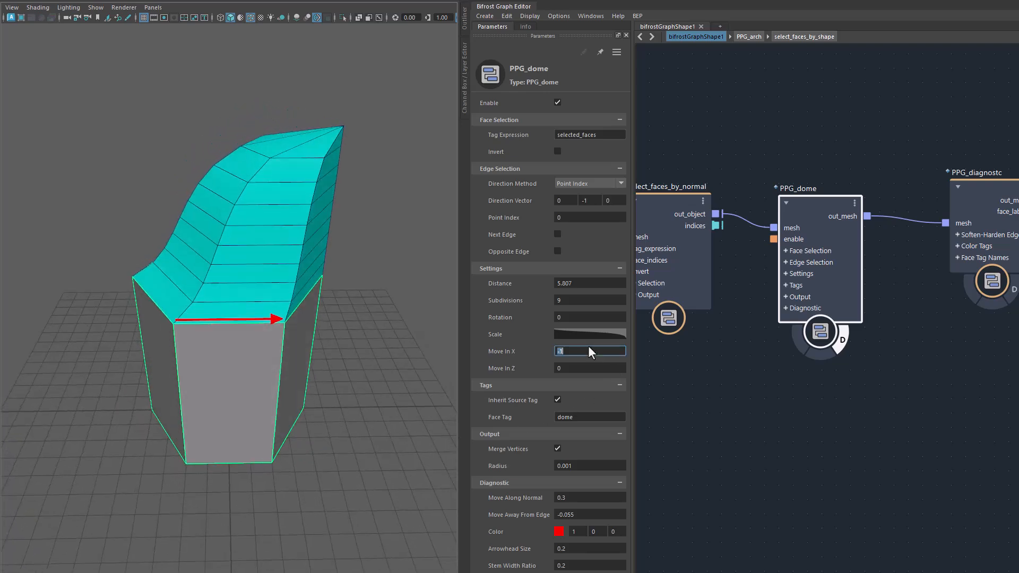
pyautogui.write('0')
pyautogui.press('Return')
# Set the dome's Move In Z to 1 and check the shifted tip against the reference edge.
pyautogui.click(587, 367)
pyautogui.write('1')
pyautogui.press('Return')
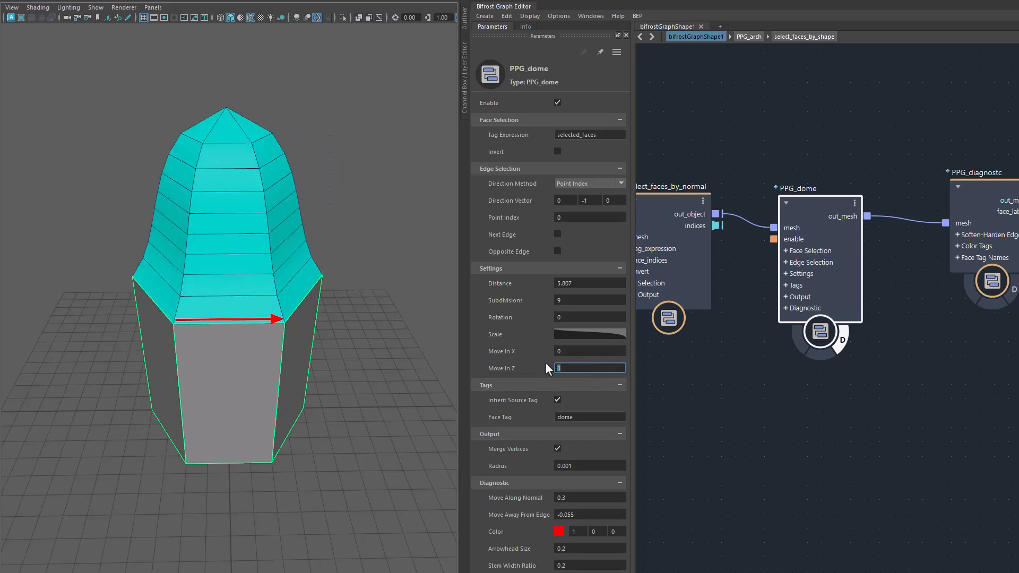
pyautogui.keyDown('alt'); pyautogui.moveTo(247, 463); pyautogui.dragTo(340, 456); pyautogui.keyUp('alt')
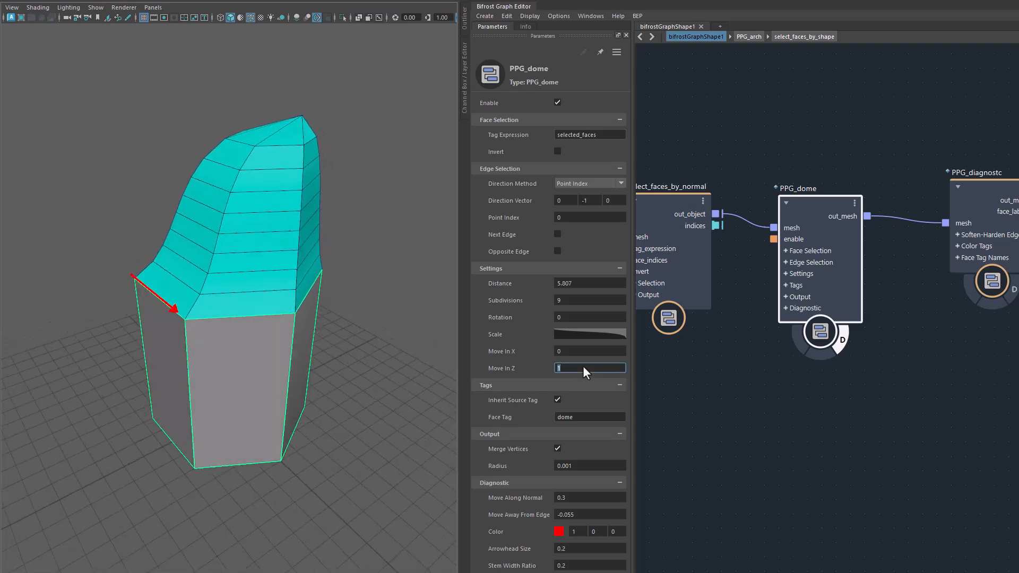
# Set the dome's Move In Z to -1 and inspect the shape leaning the opposite way.
pyautogui.press('Return')
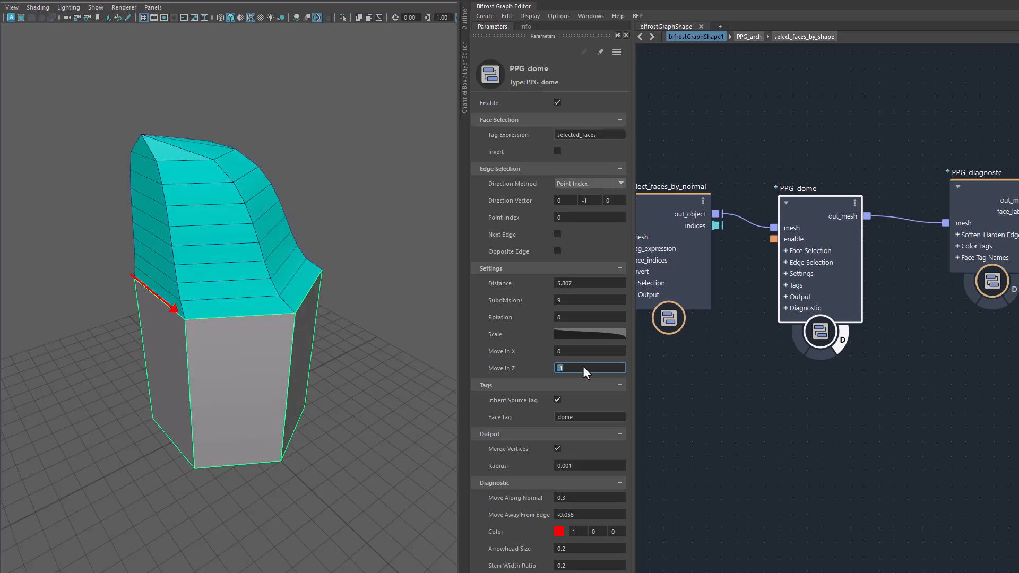
pyautogui.keyDown('alt'); pyautogui.moveTo(254, 405); pyautogui.dragTo(325, 410); pyautogui.keyUp('alt')
pyautogui.keyDown('alt'); pyautogui.moveTo(316, 406); pyautogui.dragTo(295, 405); pyautogui.keyUp('alt')
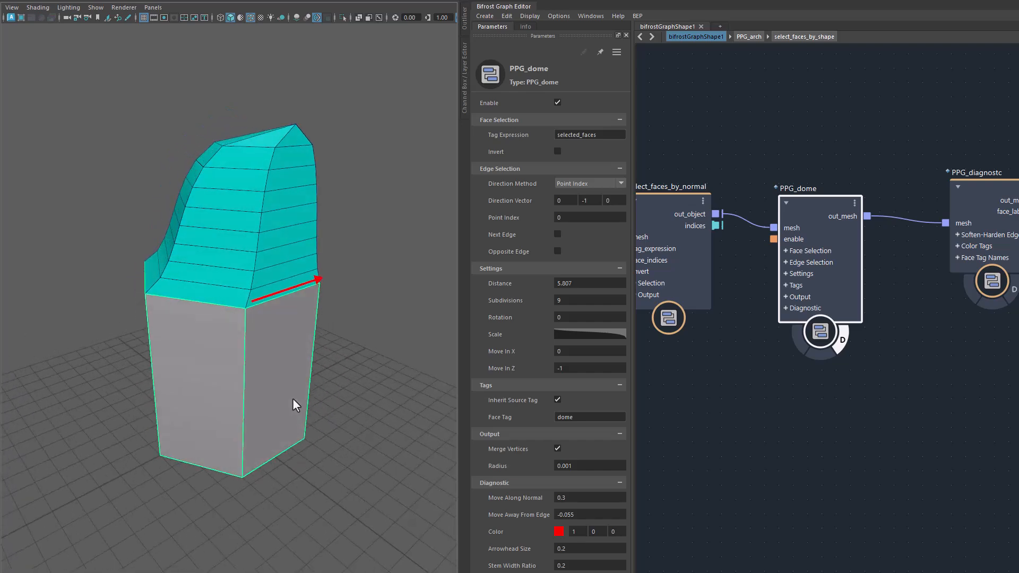
# Push the dome's tip beyond the prism with a Move In Z of -1.663, and return the value to -1.
pyautogui.moveTo(522, 371); pyautogui.dragTo(371, 406)
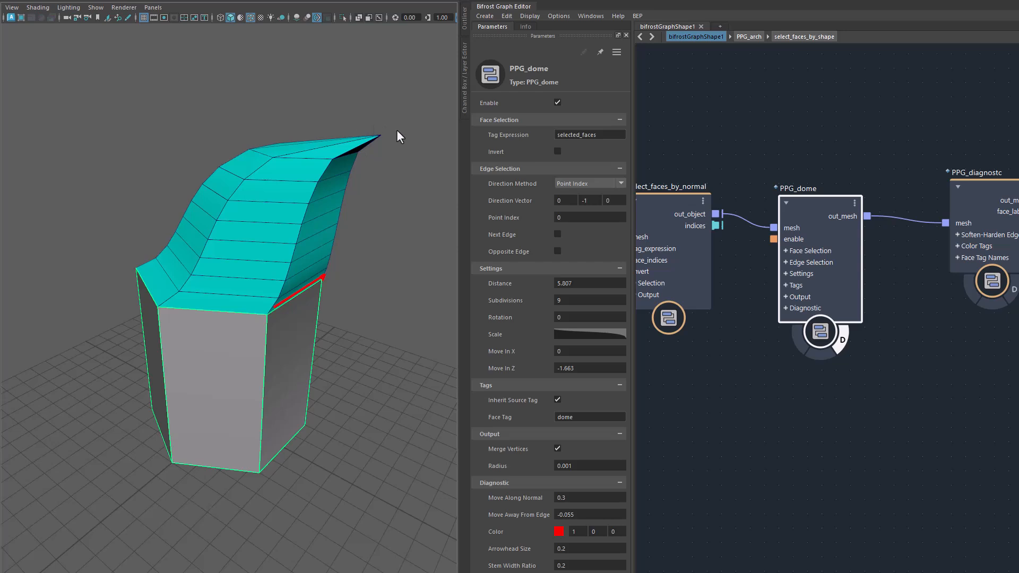
pyautogui.keyDown('alt'); pyautogui.moveTo(352, 387); pyautogui.dragTo(369, 379); pyautogui.keyUp('alt')
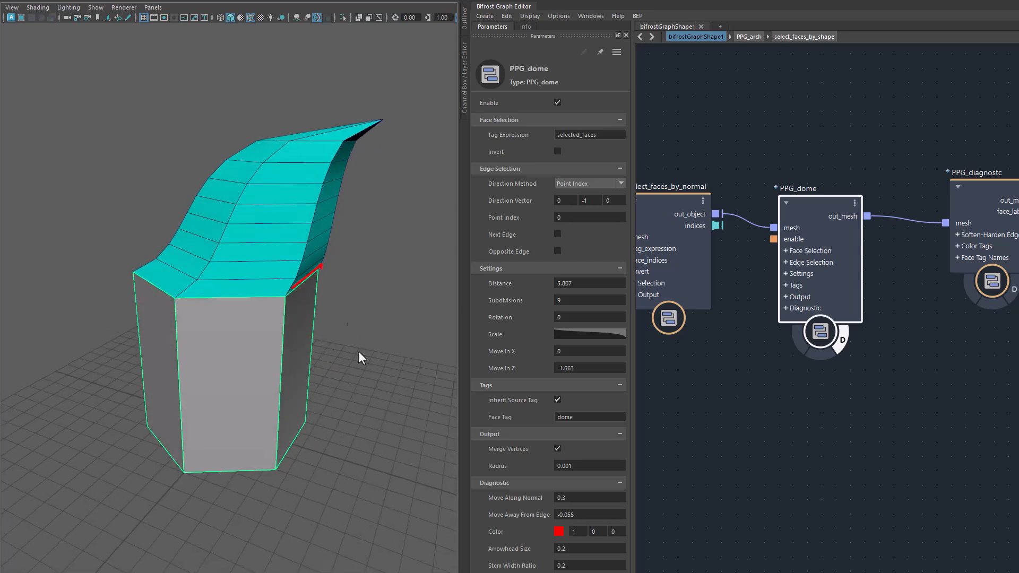
pyautogui.click(596, 372)
pyautogui.write('-1')
pyautogui.press('Return')
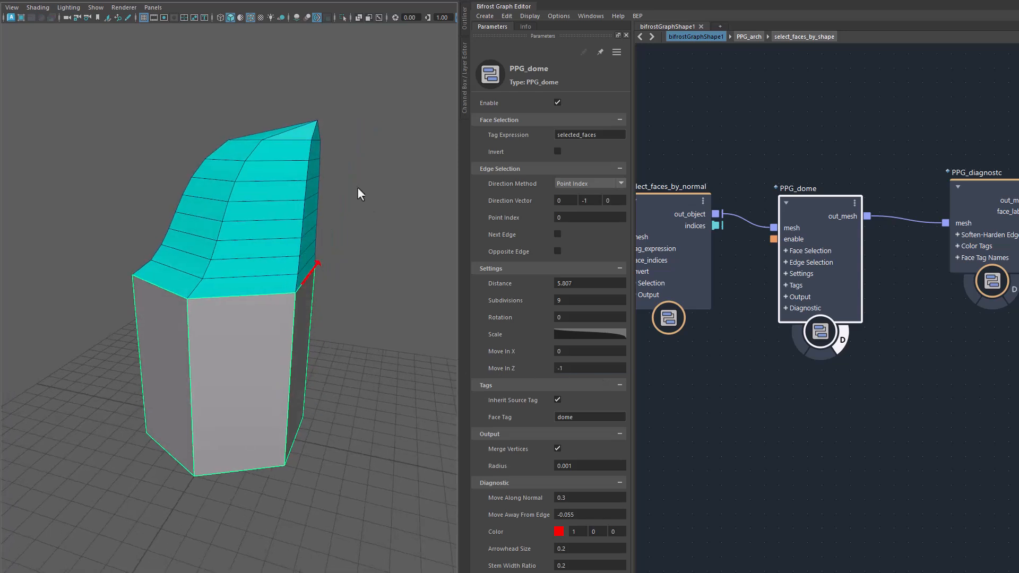
pyautogui.keyDown('alt'); pyautogui.moveTo(322, 310); pyautogui.dragTo(289, 357); pyautogui.keyUp('alt')
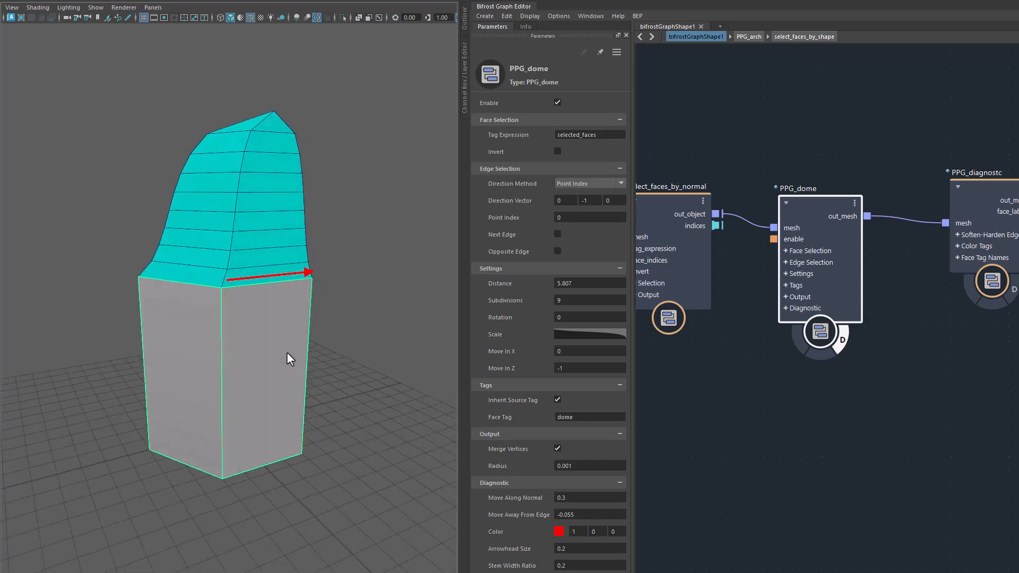
# Reset the dome's Move In Z to 0.
pyautogui.click(568, 368)
pyautogui.write('0')
pyautogui.press('Return')
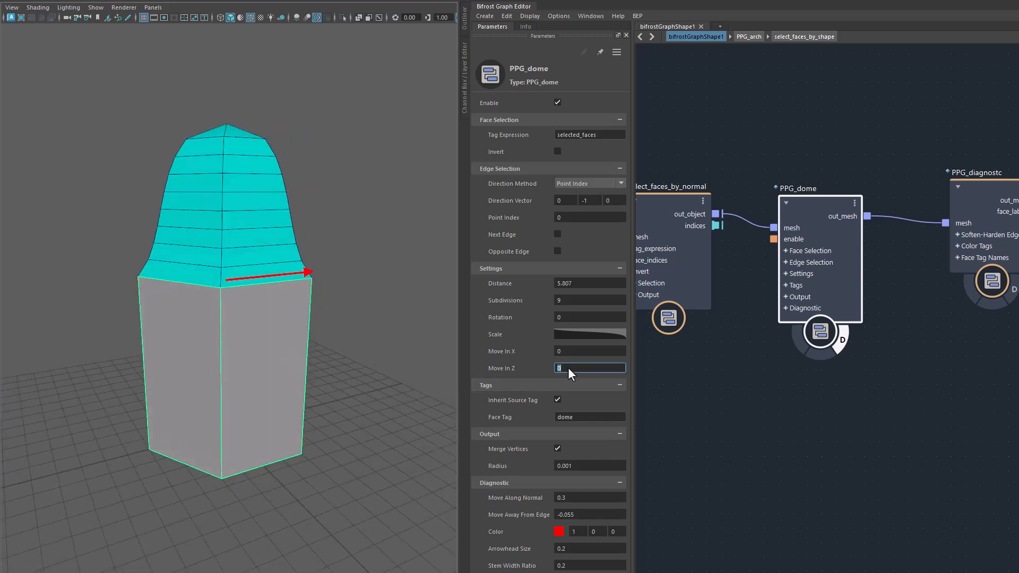
# Select the PPG_dome node fed by PPG_arch and deepen the arch niches with a Distance of -1.725.
pyautogui.keyDown('alt'); pyautogui.moveTo(394, 433); pyautogui.dragTo(381, 408, button='middle'); pyautogui.keyUp('alt')
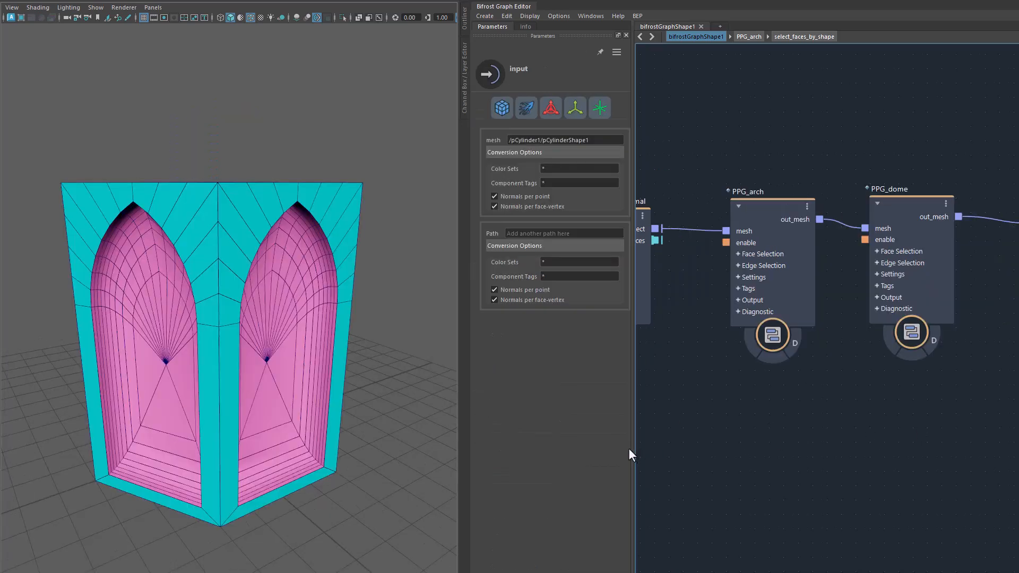
pyautogui.keyDown('alt'); pyautogui.moveTo(368, 434); pyautogui.dragTo(342, 412); pyautogui.keyUp('alt')
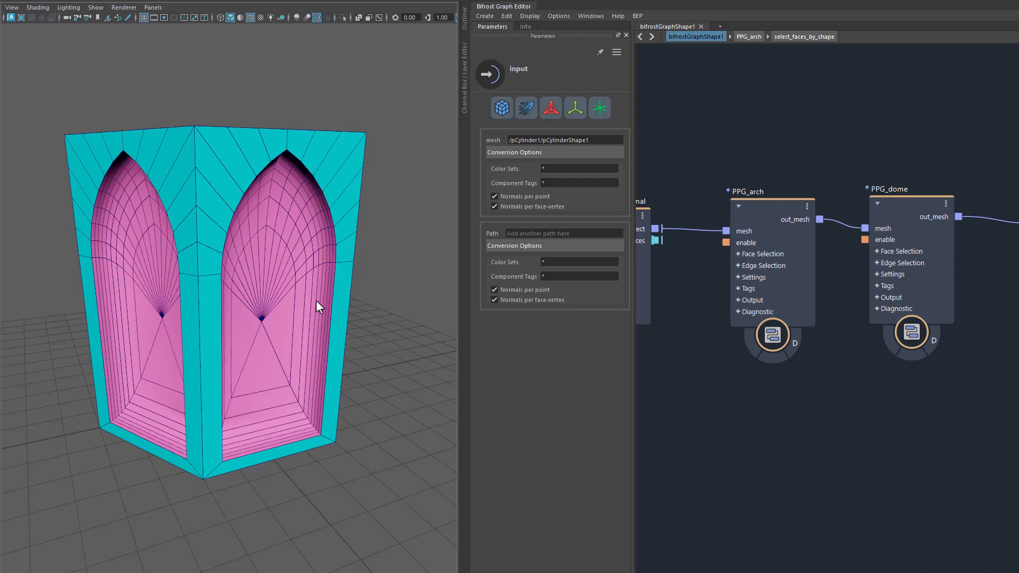
pyautogui.keyDown('alt'); pyautogui.moveTo(268, 416); pyautogui.dragTo(323, 486); pyautogui.keyUp('alt')
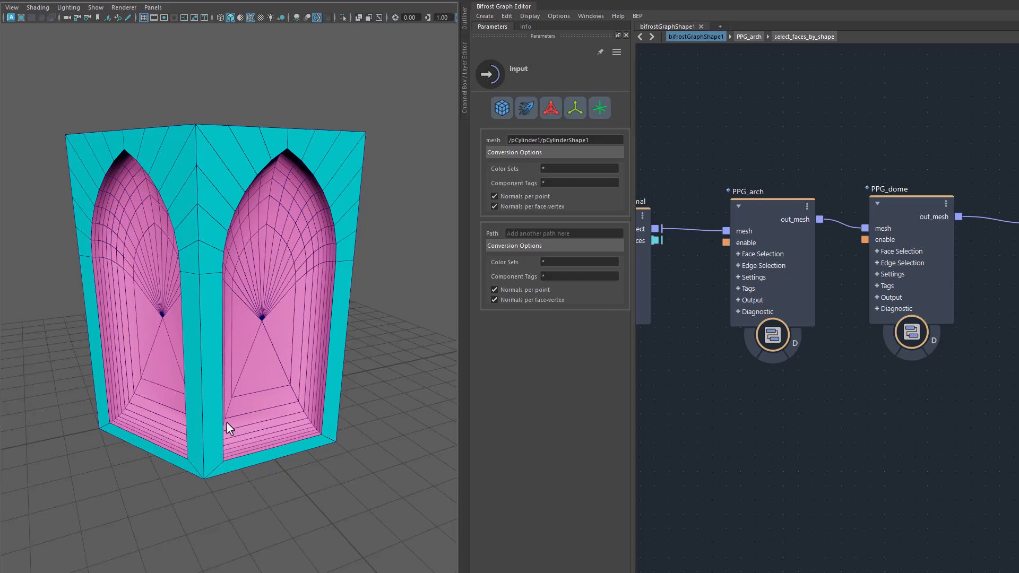
pyautogui.keyDown('alt'); pyautogui.moveTo(262, 389); pyautogui.dragTo(329, 485); pyautogui.keyUp('alt')
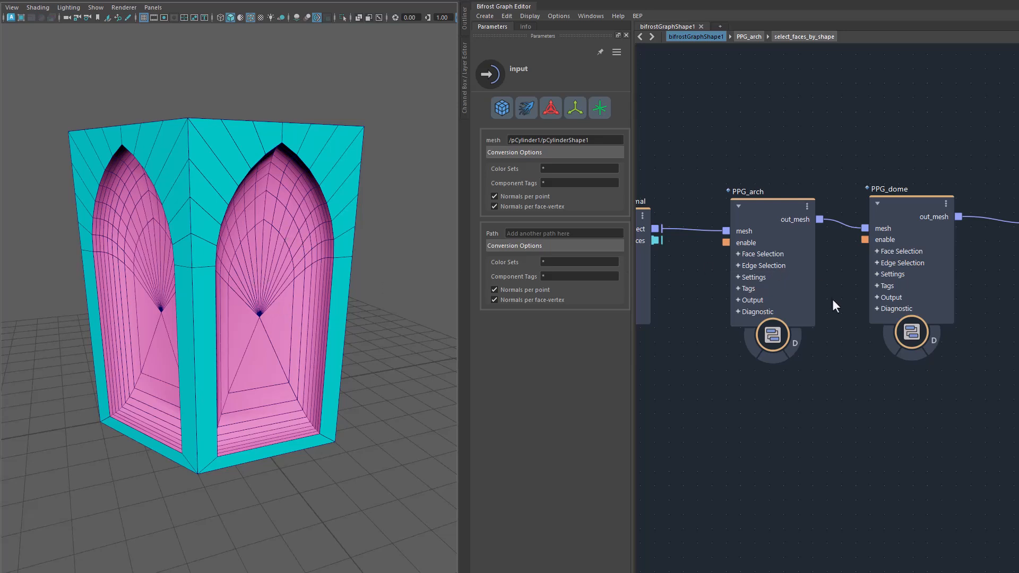
pyautogui.click(911, 201)
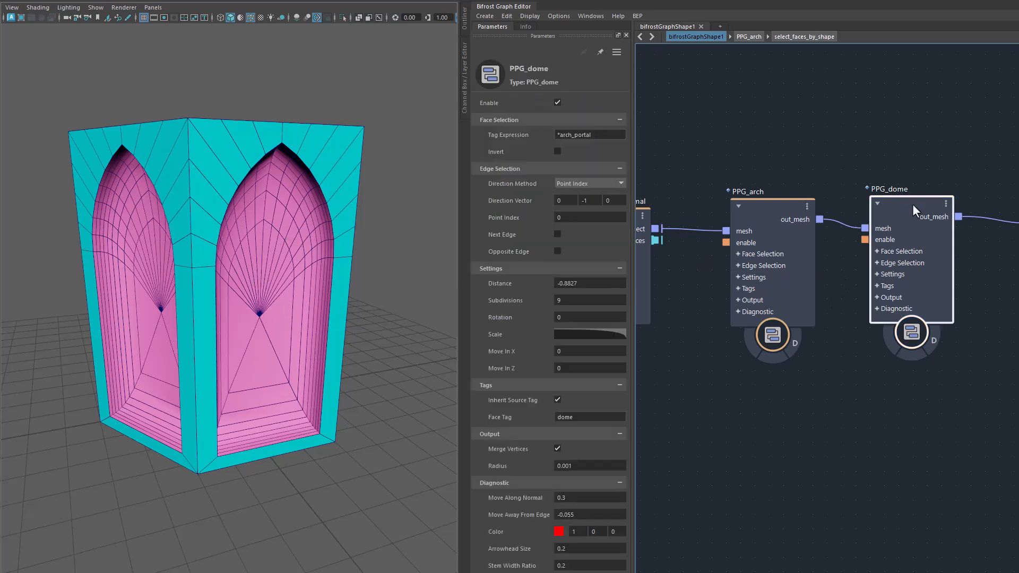
pyautogui.click(593, 285)
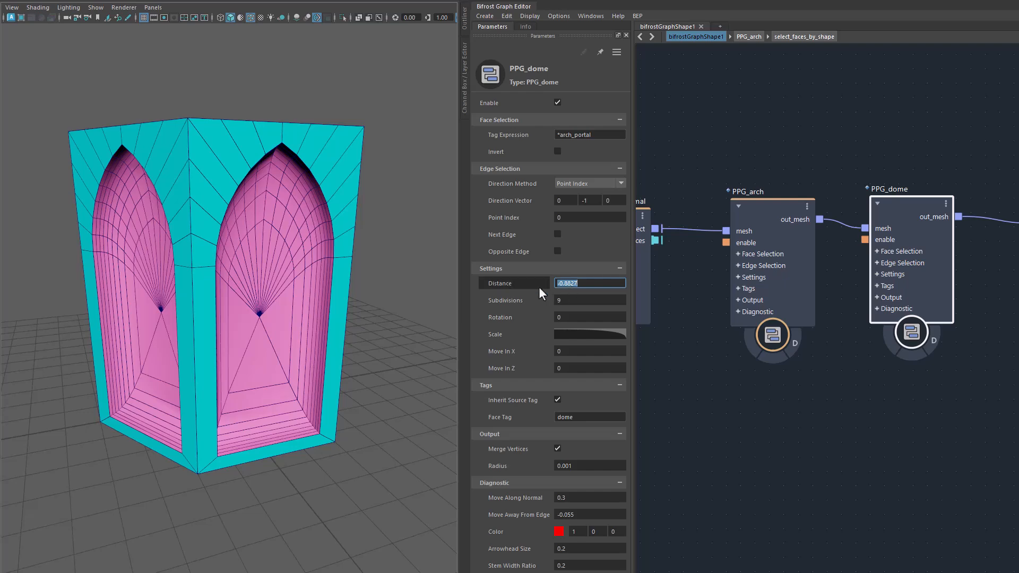
pyautogui.moveTo(511, 284); pyautogui.dragTo(450, 280)
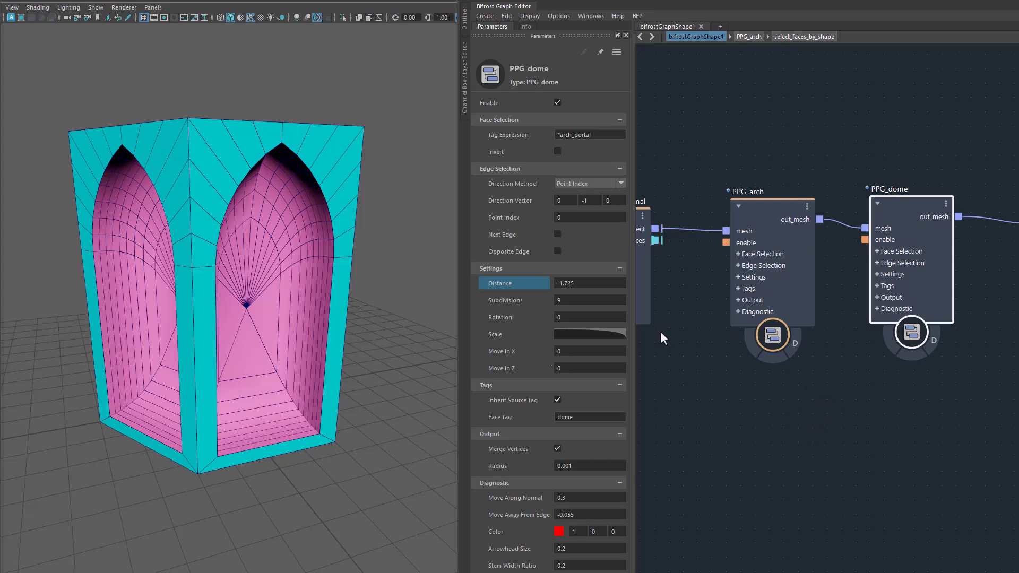
# Set the niche dome's Move In X to 1 to shift its tip toward the base of the arches.
pyautogui.moveTo(508, 352); pyautogui.dragTo(692, 351)
pyautogui.doubleClick(578, 352)
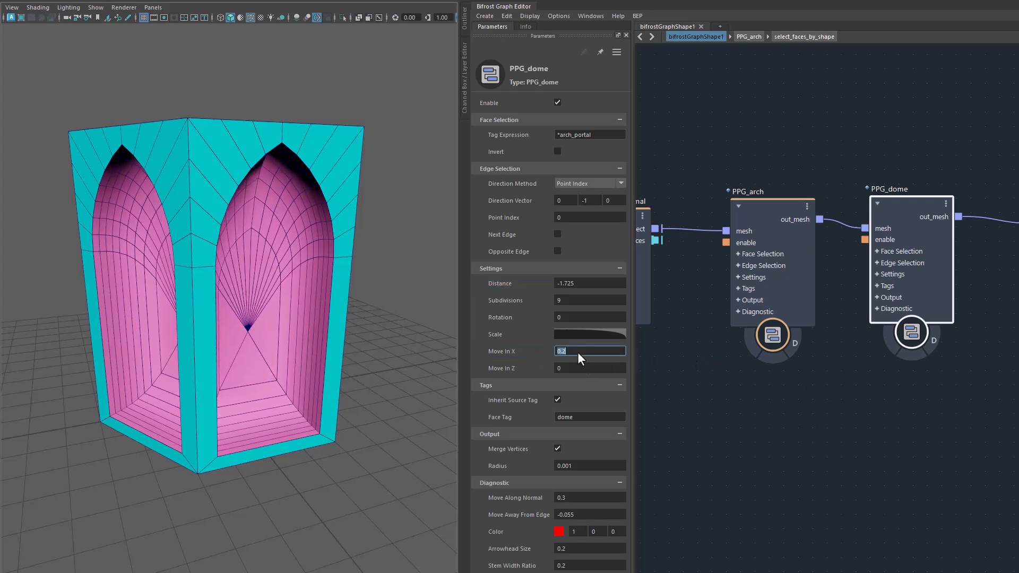
pyautogui.write('1')
pyautogui.press('Return')
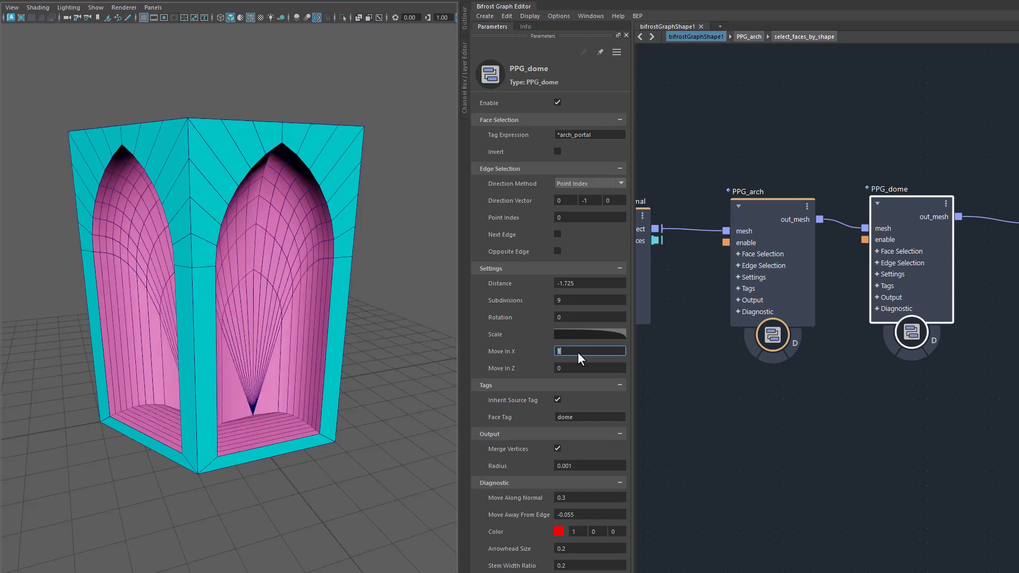
pyautogui.keyDown('alt'); pyautogui.moveTo(425, 372); pyautogui.dragTo(340, 440); pyautogui.keyUp('alt')
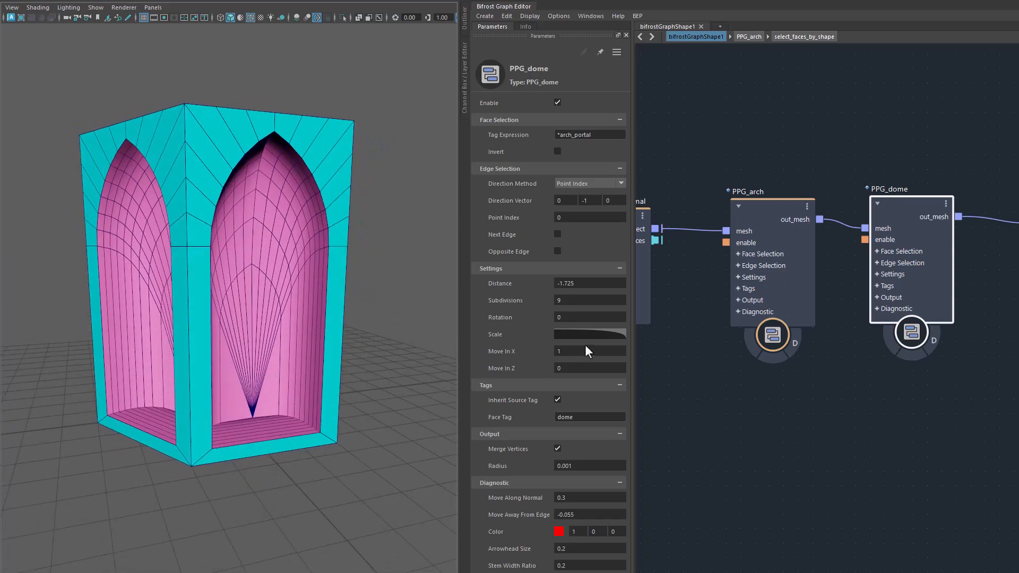
# Raise the end point of the niche dome's Scale curve to a value of 0.2587.
pyautogui.click(574, 333)
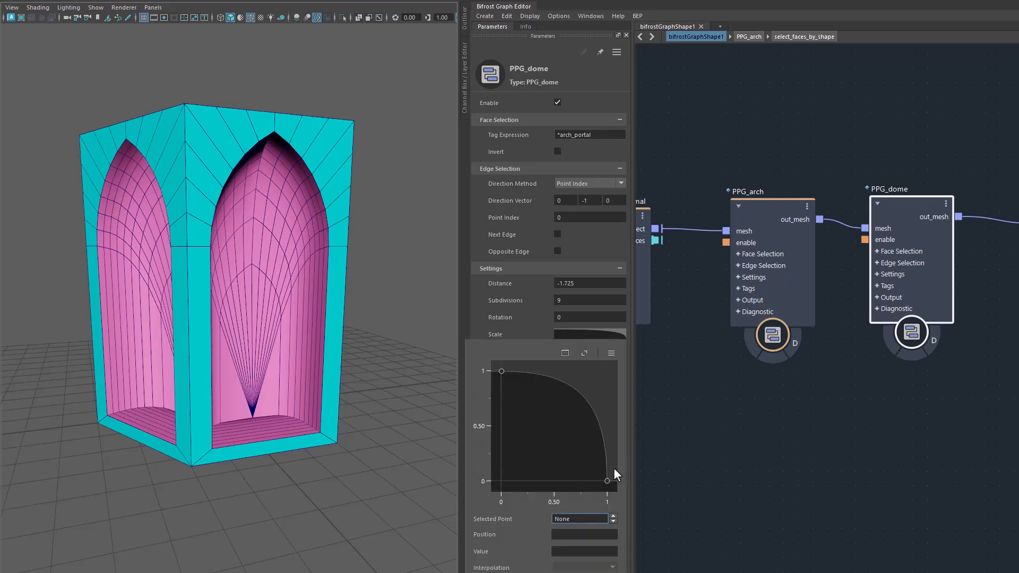
pyautogui.click(605, 489)
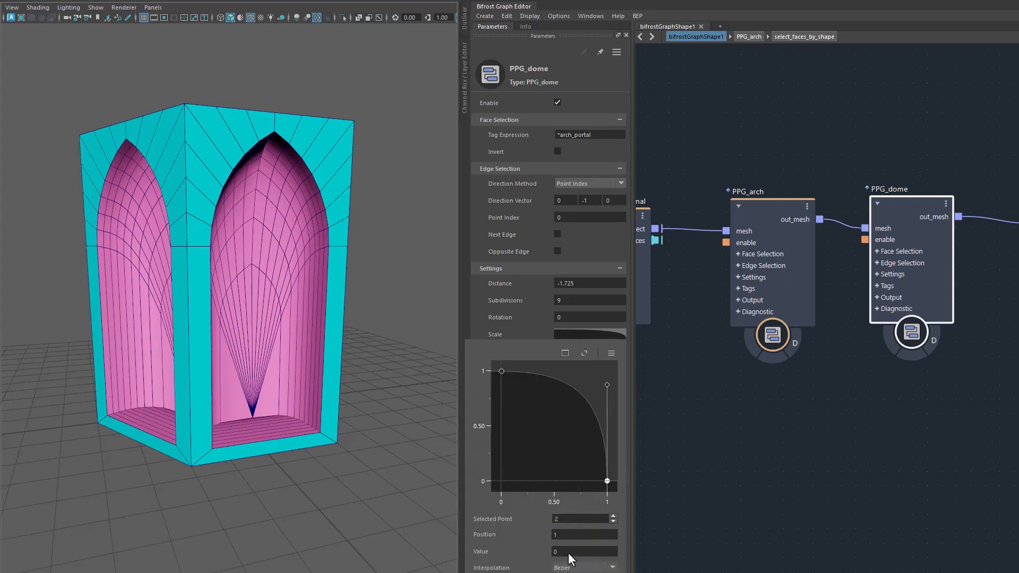
pyautogui.moveTo(570, 559); pyautogui.dragTo(584, 566)
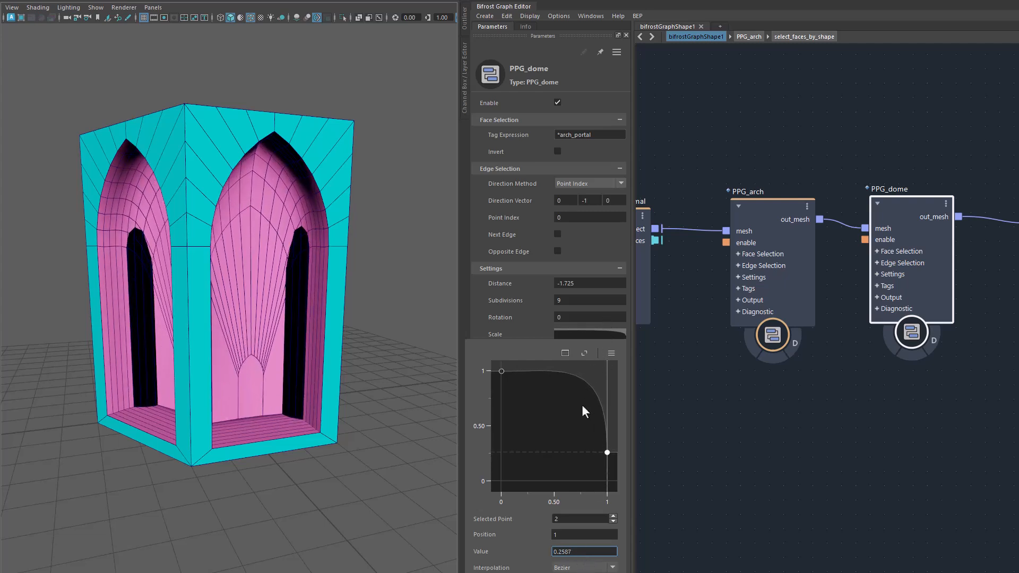
# Reshape the tangent at the Scale curve's end point and readjust that point's value to refine the niche interior.
pyautogui.moveTo(606, 362); pyautogui.dragTo(621, 407)
pyautogui.moveTo(574, 552); pyautogui.dragTo(584, 560)
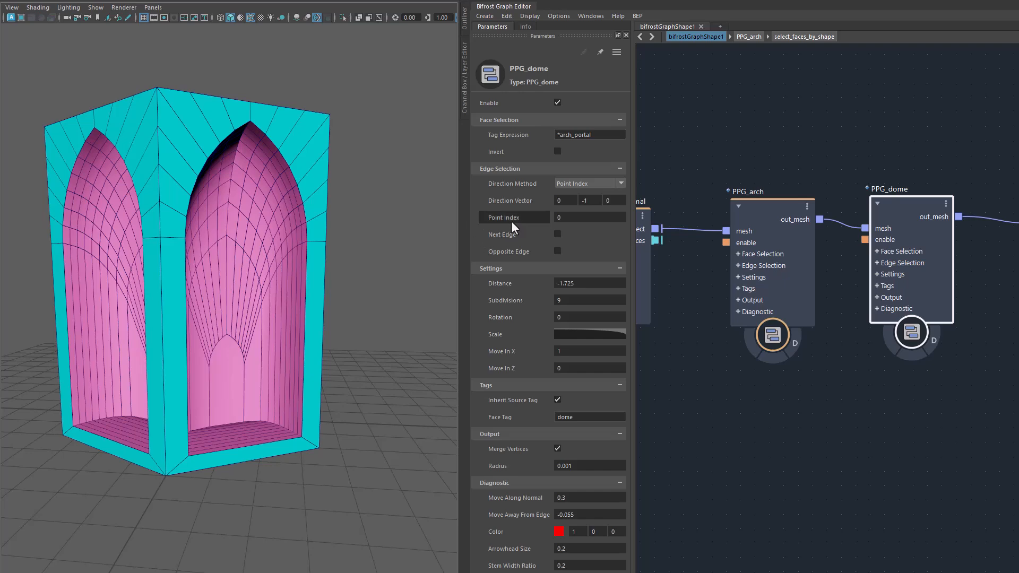
pyautogui.keyDown('alt'); pyautogui.moveTo(373, 444); pyautogui.dragTo(348, 395); pyautogui.keyUp('alt')
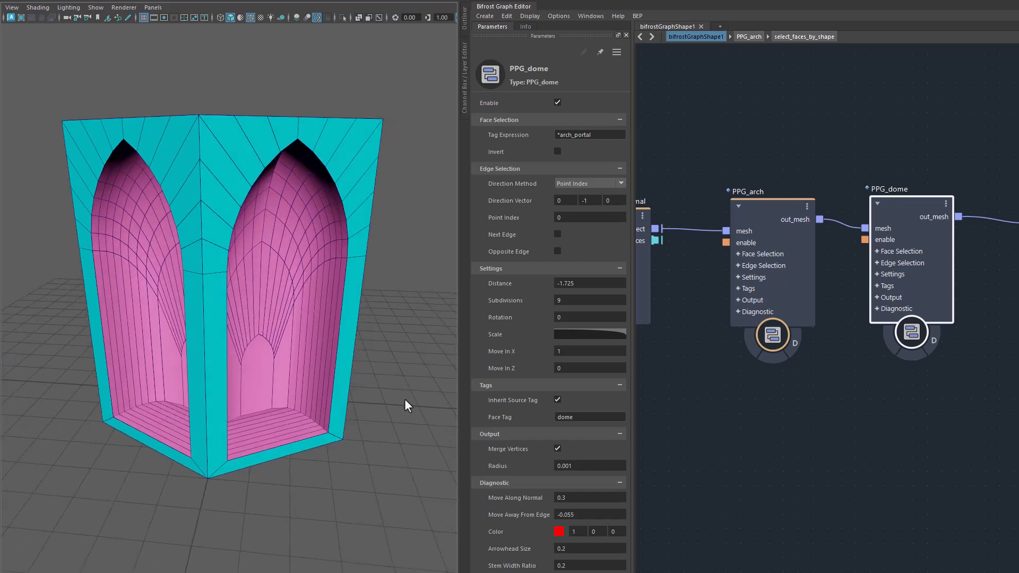